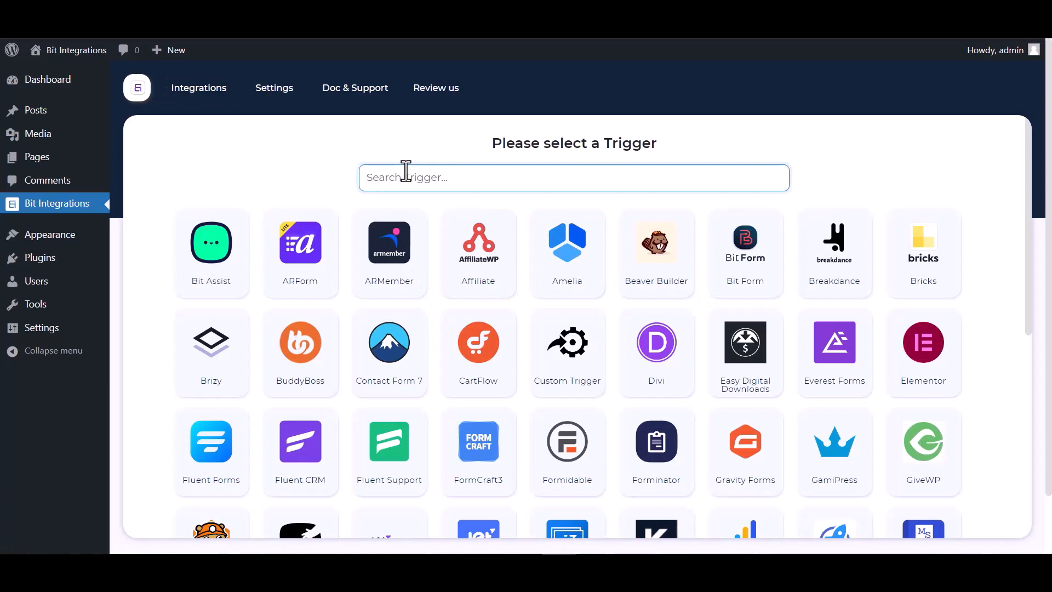
Step: Choose Groundhogg as the trigger with the Contact-Create task and proceed
type("gr")
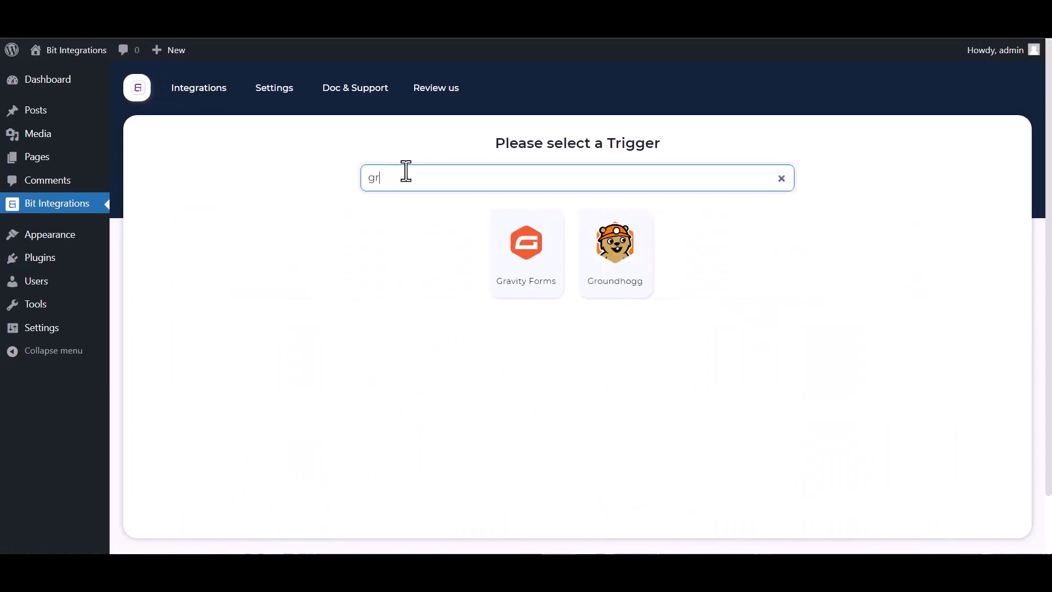
left_click(623, 265)
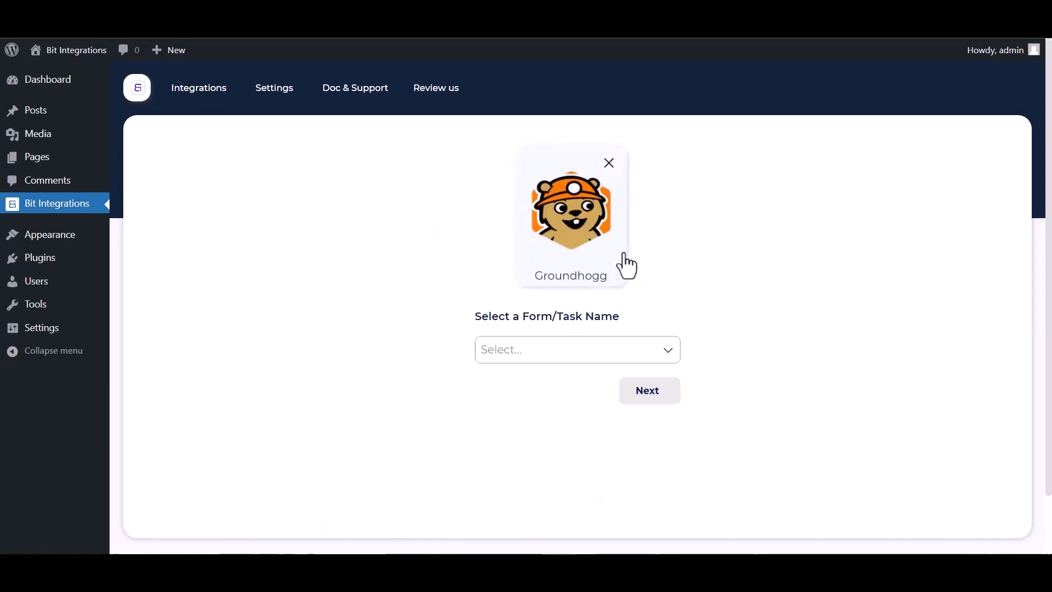
left_click(547, 348)
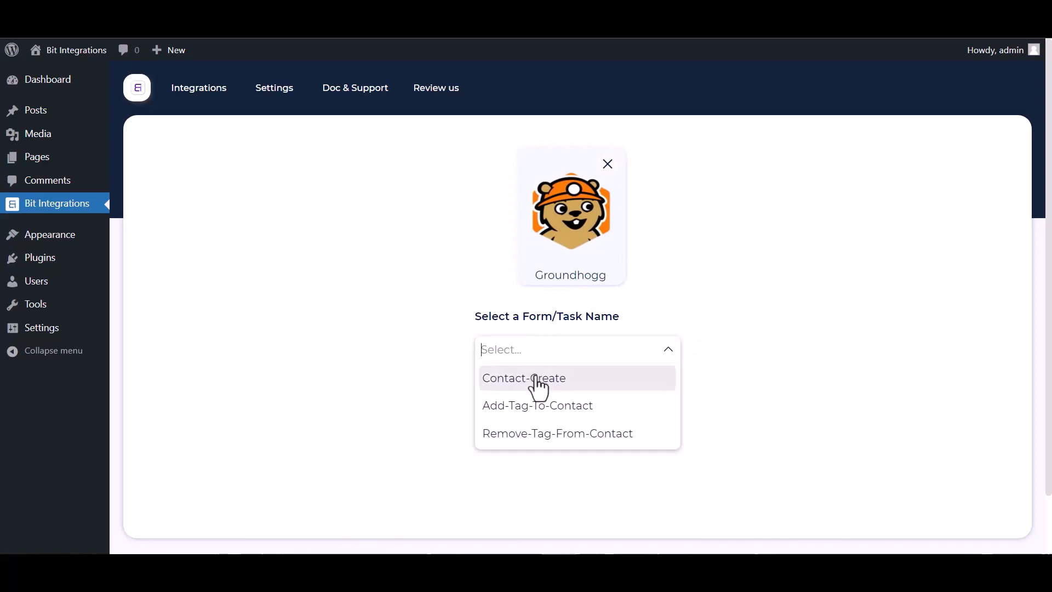
left_click(548, 377)
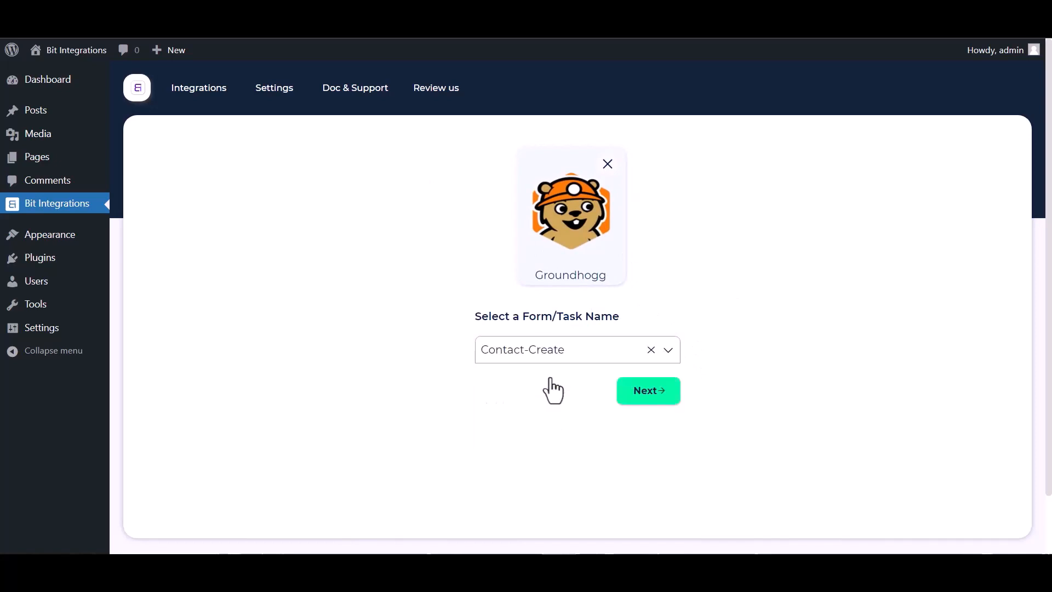
left_click(647, 392)
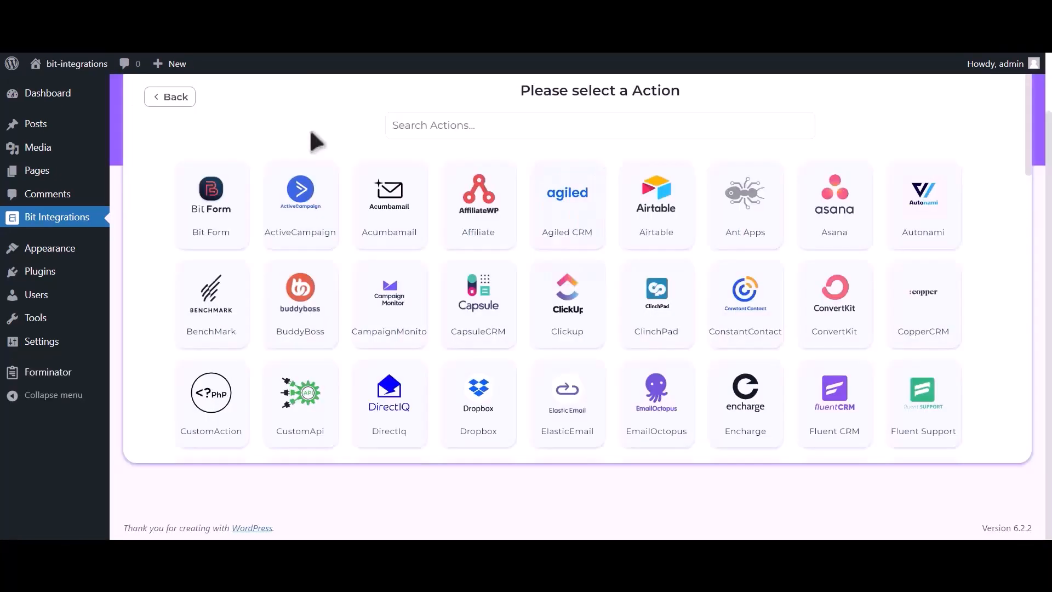
Step: Search the actions for Hubspot and select it
left_click(514, 124)
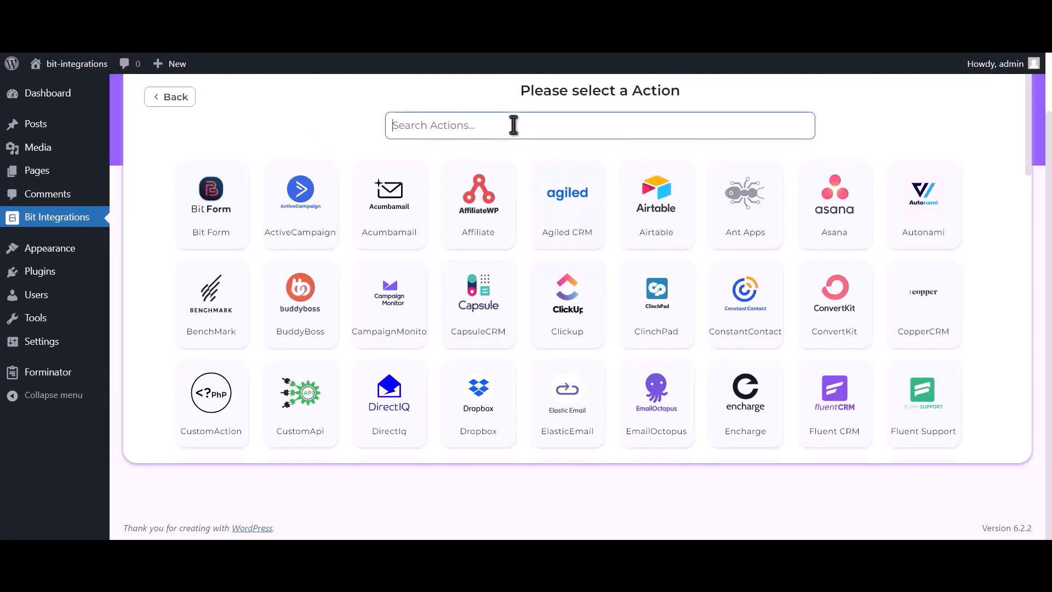
type("hubspot")
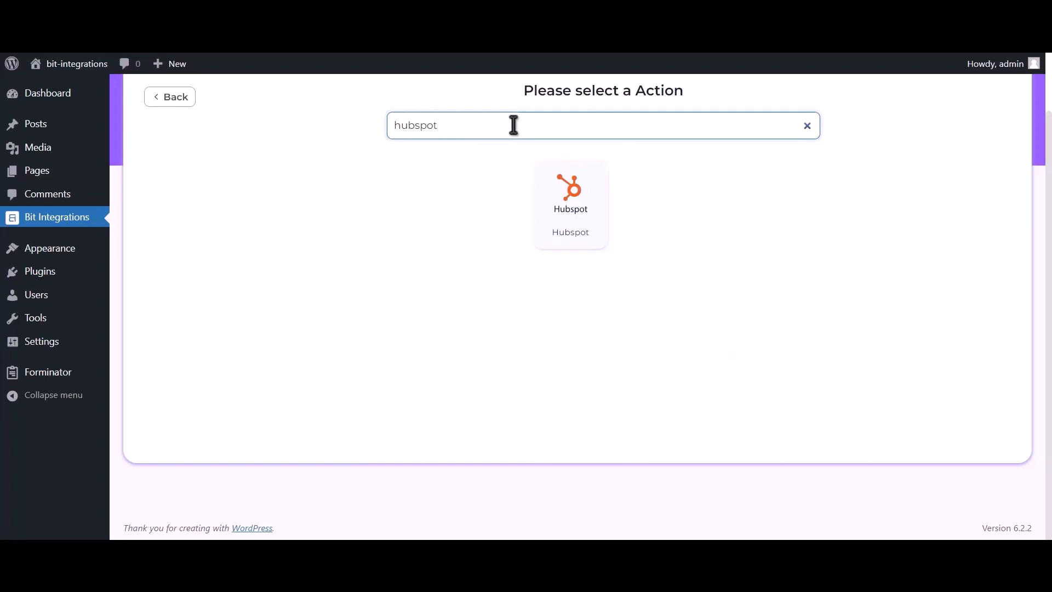
left_click(578, 219)
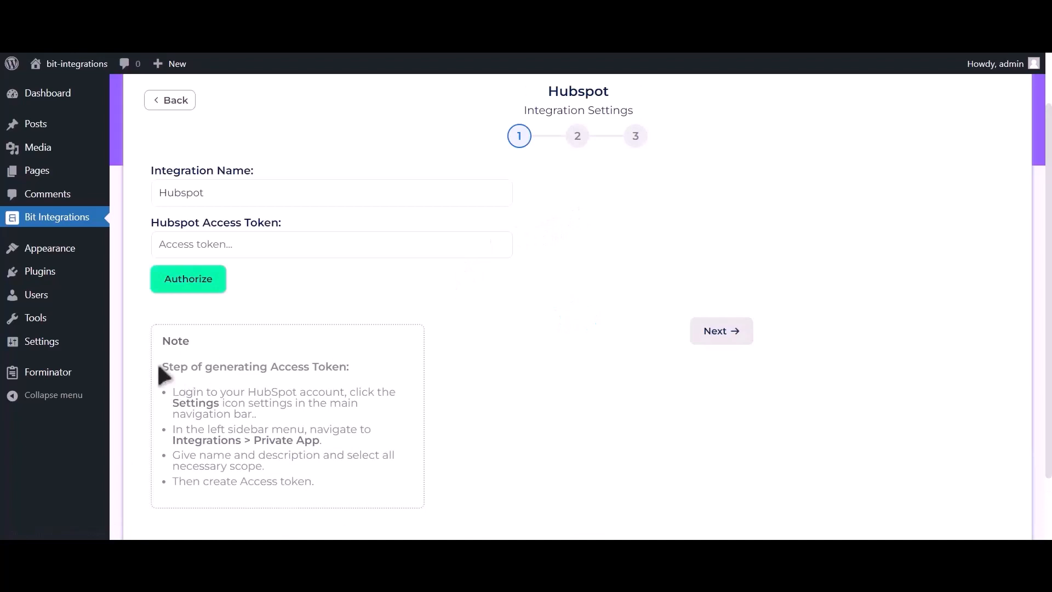
Step: Read the access-token note, then open the Private Apps page under Integrations in HubSpot settings
left_click_drag(157, 361, 349, 498)
left_click(356, 367)
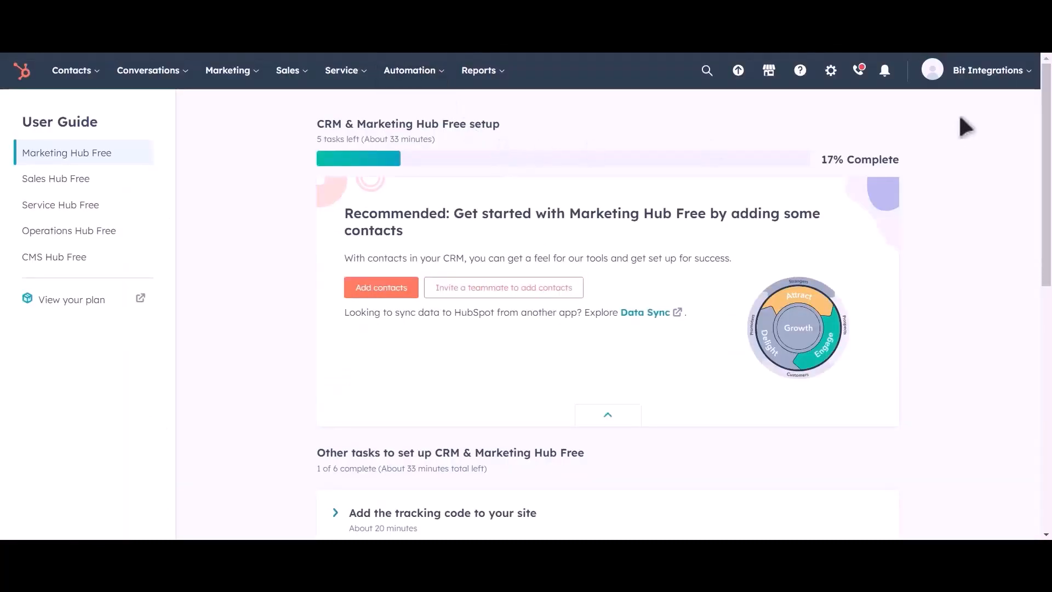
left_click(830, 82)
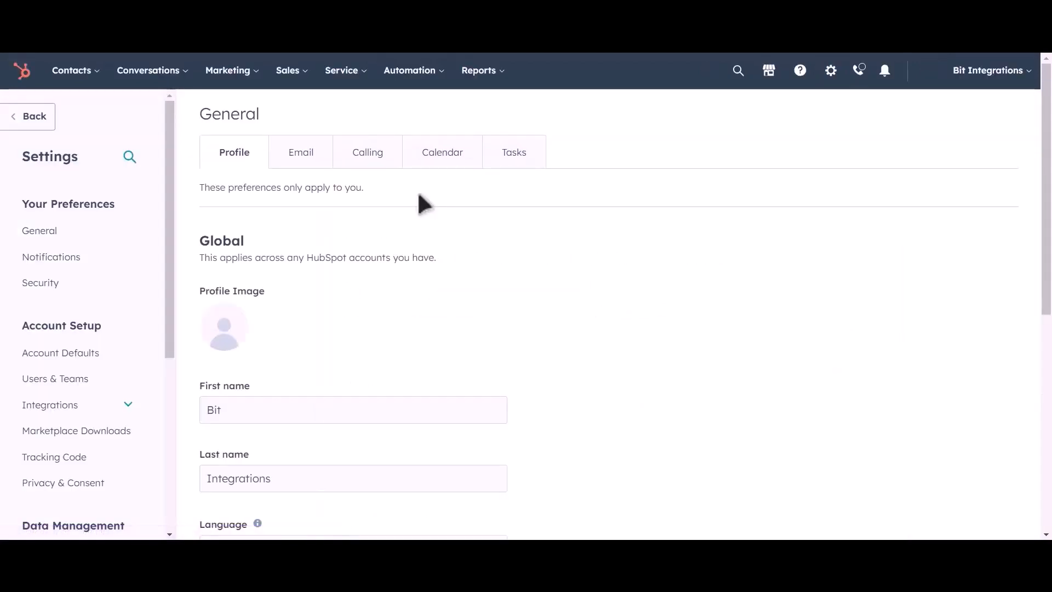
left_click(60, 408)
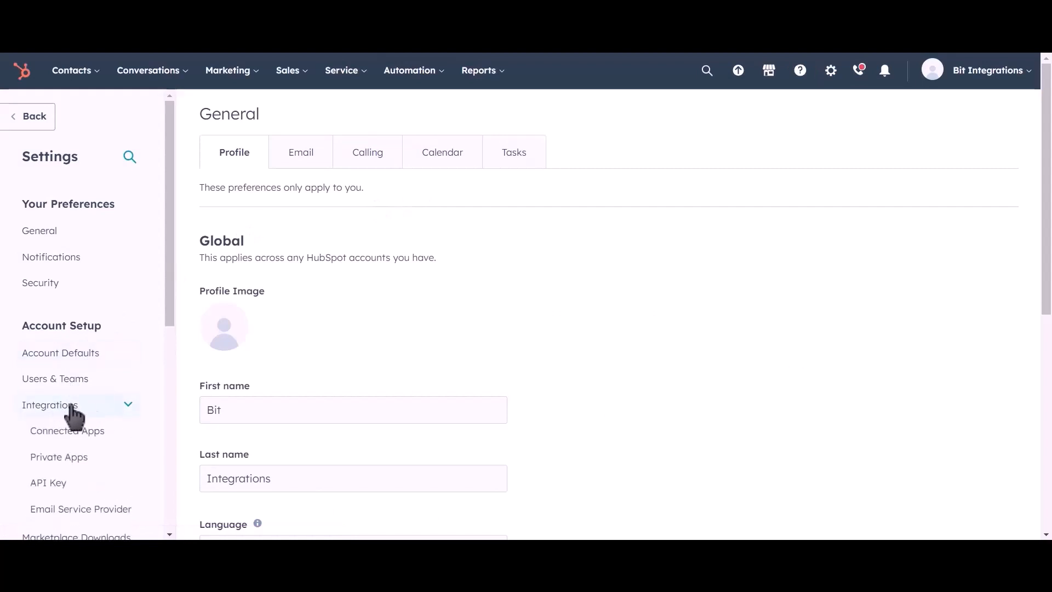
left_click(109, 467)
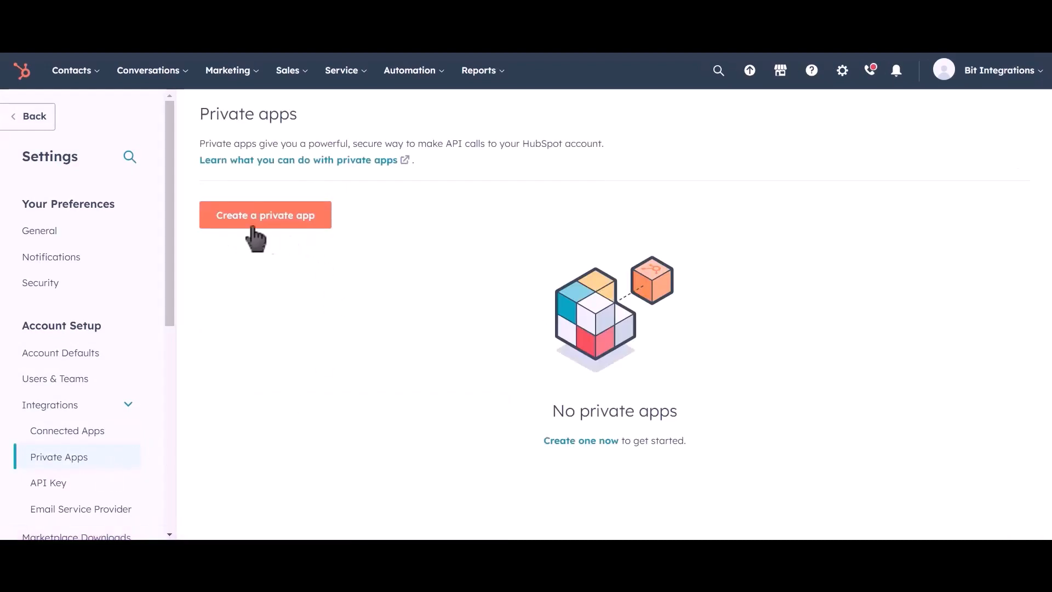
Step: Create a new private app and name it Bit Integrations
left_click(286, 225)
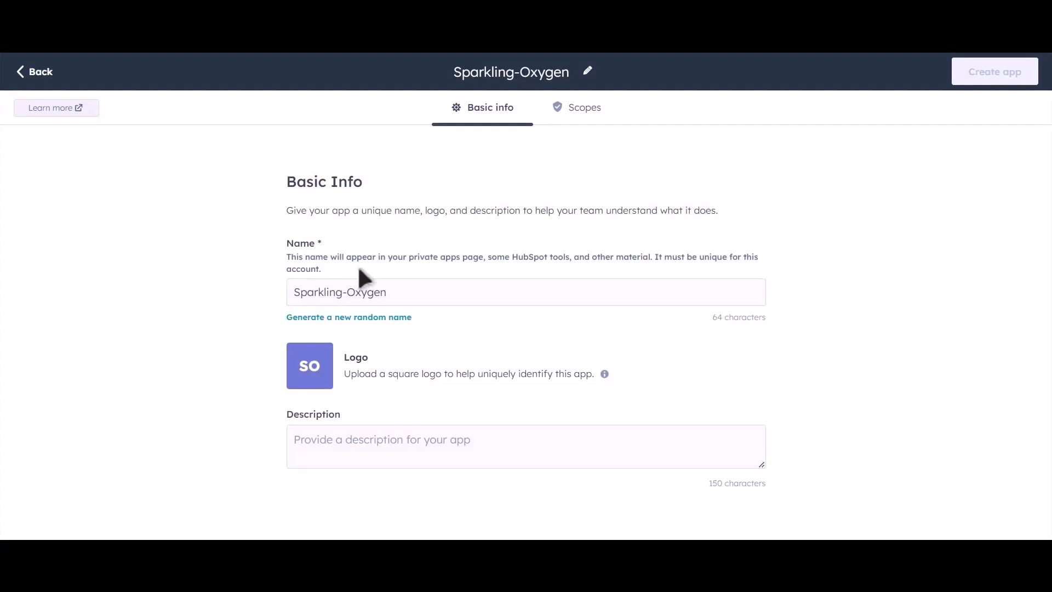
left_click_drag(408, 288, 278, 292)
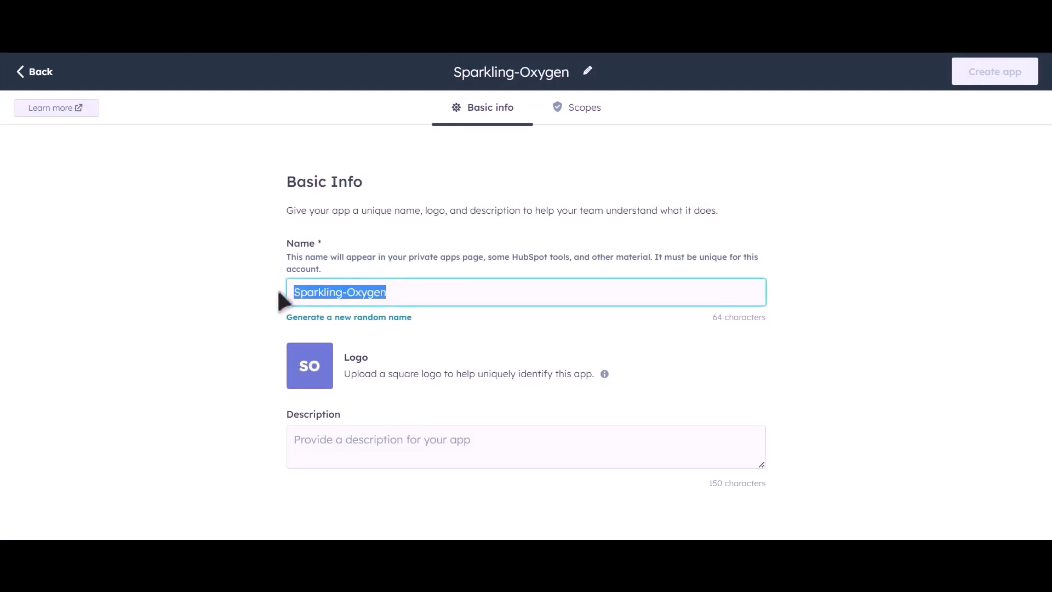
type("Bit In")
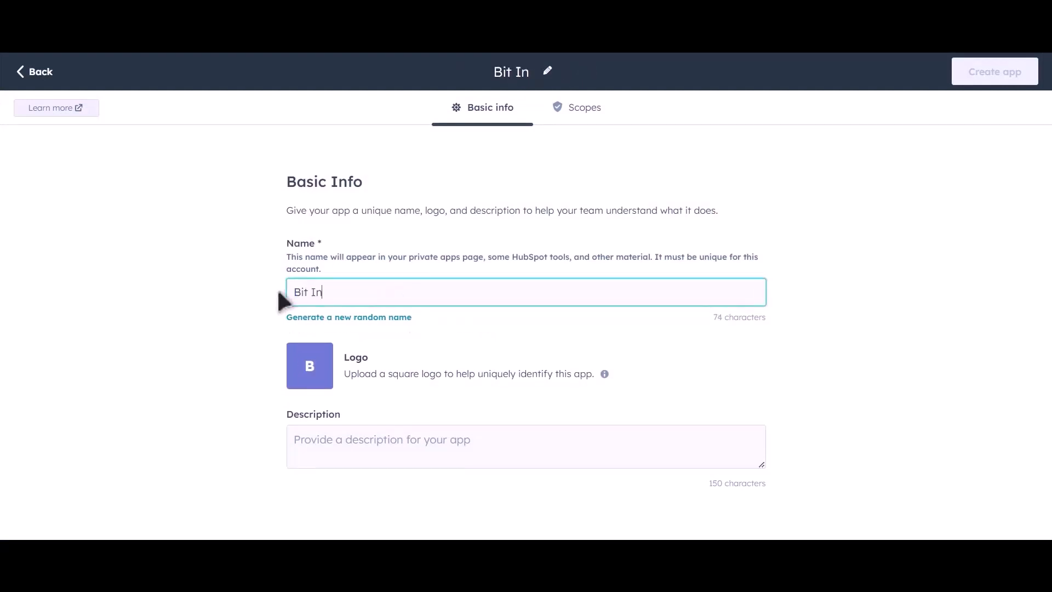
type("tegrat")
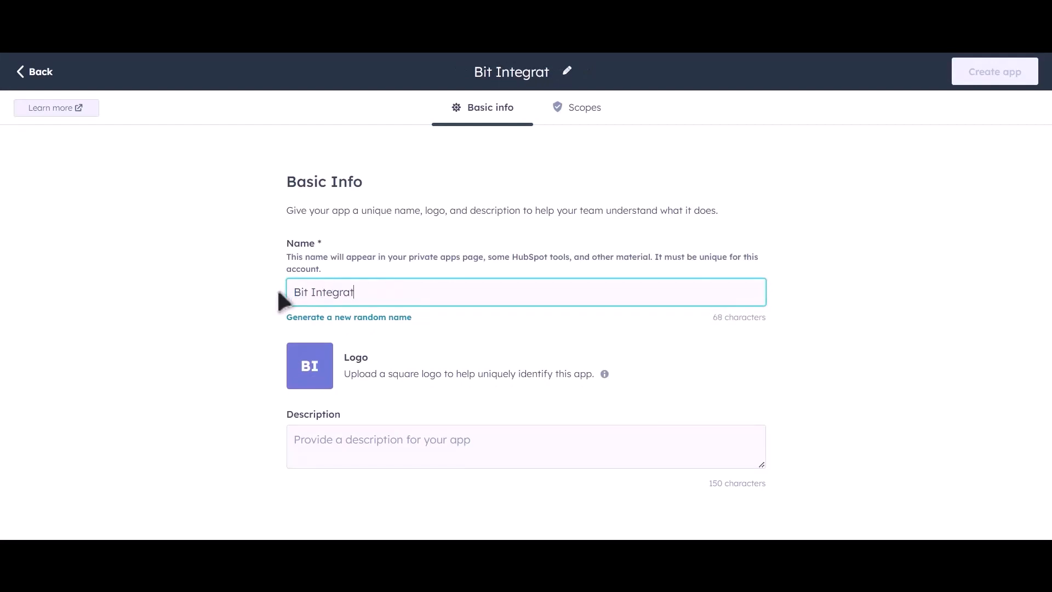
type("ions")
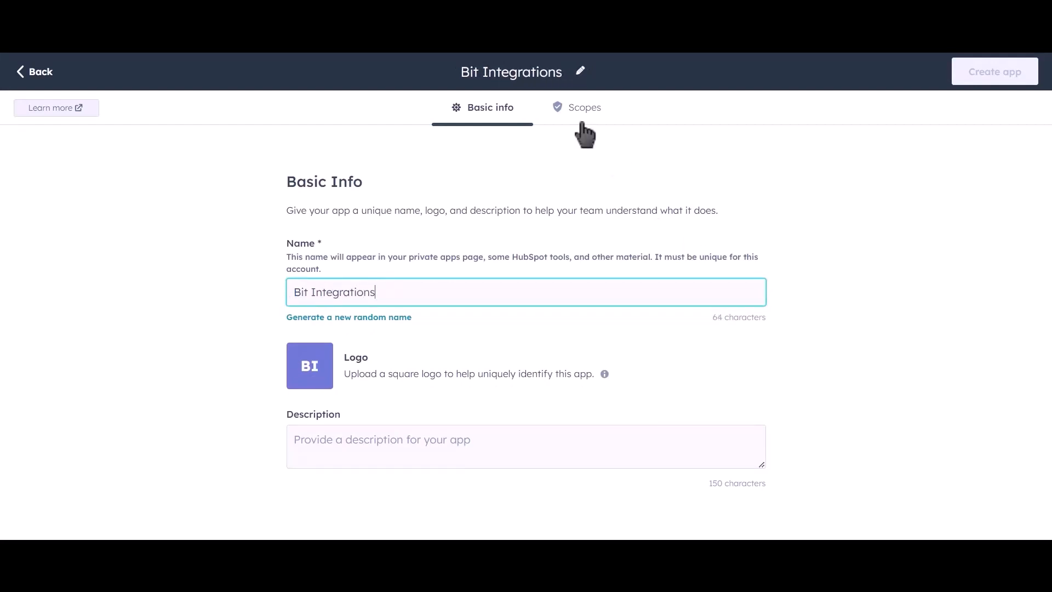
Step: Open the app's Scopes section and expand the CRM scope list
left_click(590, 122)
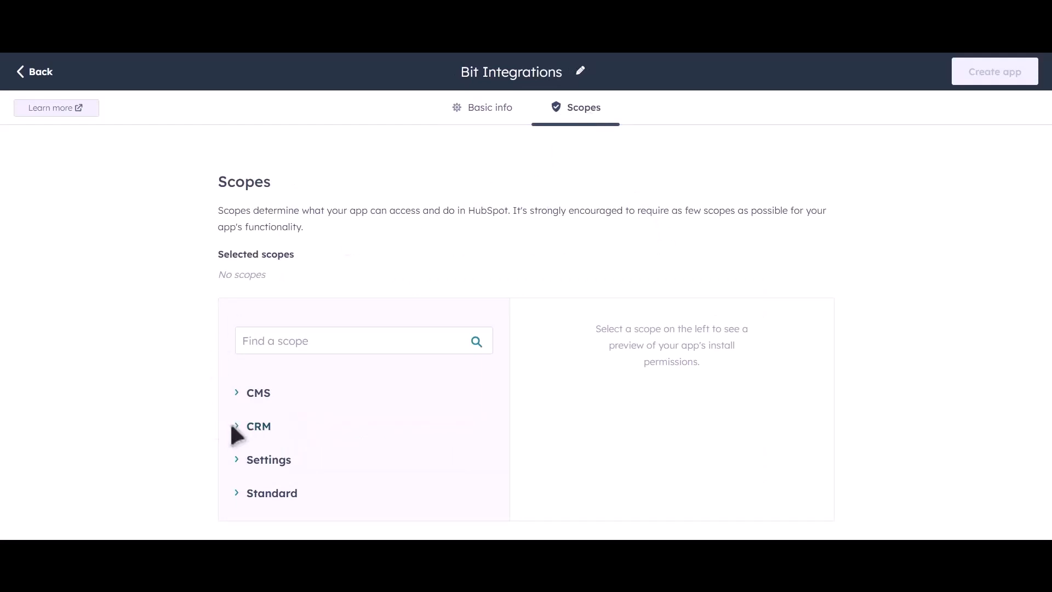
left_click(238, 433)
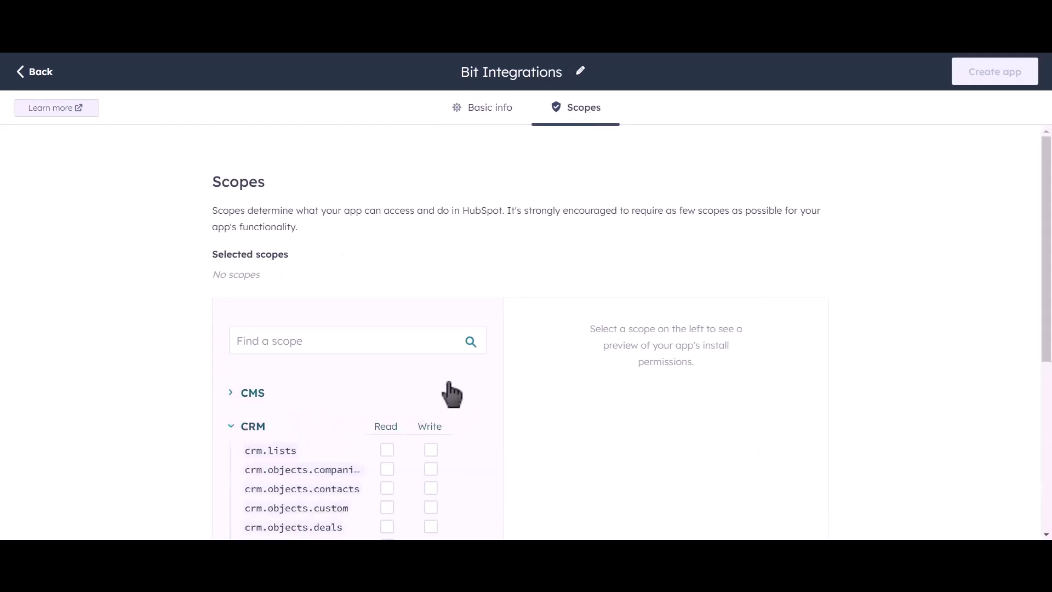
scroll(466, 378, "down", 4)
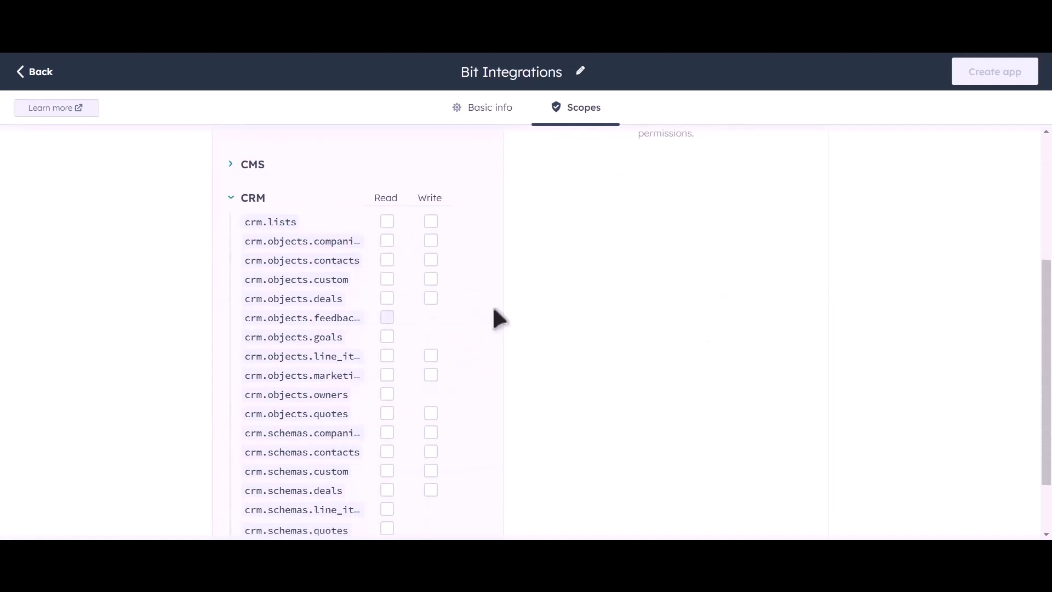
scroll(495, 319, "down", 2)
scroll(466, 257, "up", 2)
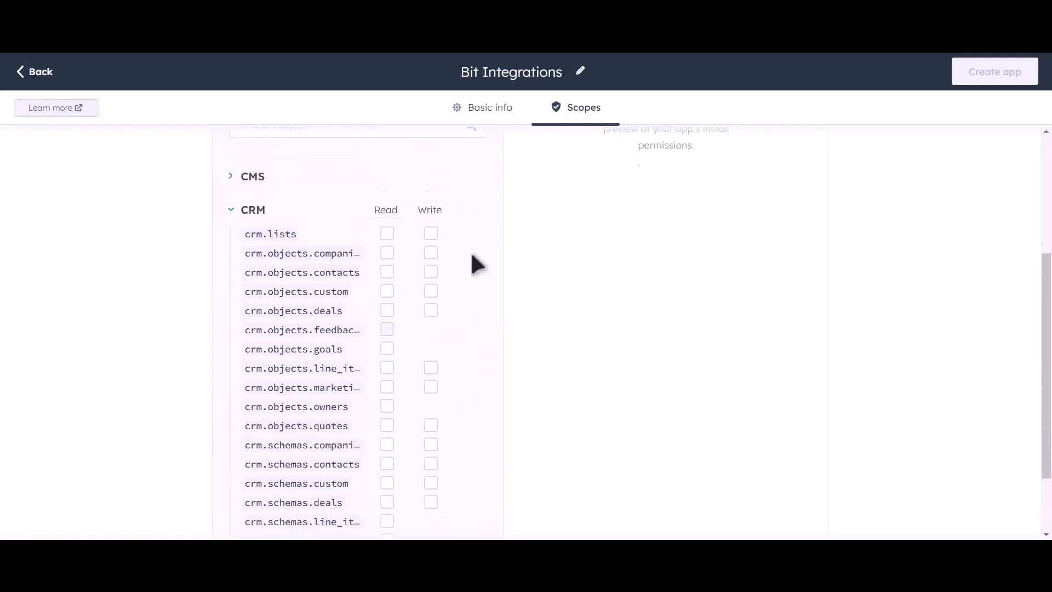
Step: Grant Read access to every CRM scope from crm.lists through crm.schemas.deals
left_click(386, 256)
left_click(387, 273)
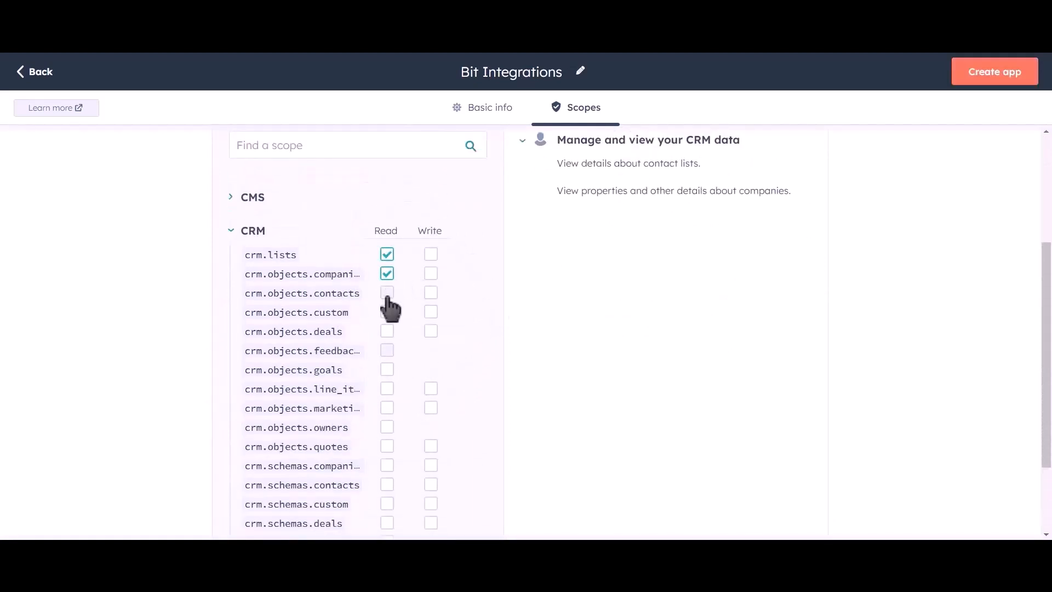
left_click(387, 292)
left_click(386, 312)
left_click(387, 331)
left_click(387, 370)
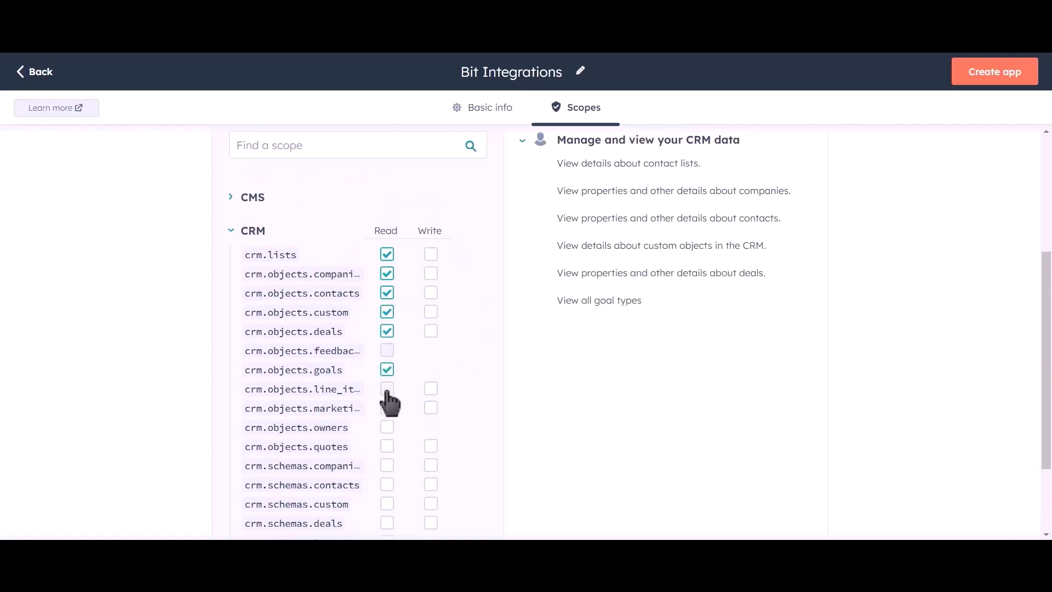
left_click(387, 389)
left_click(387, 407)
left_click(387, 426)
left_click(386, 446)
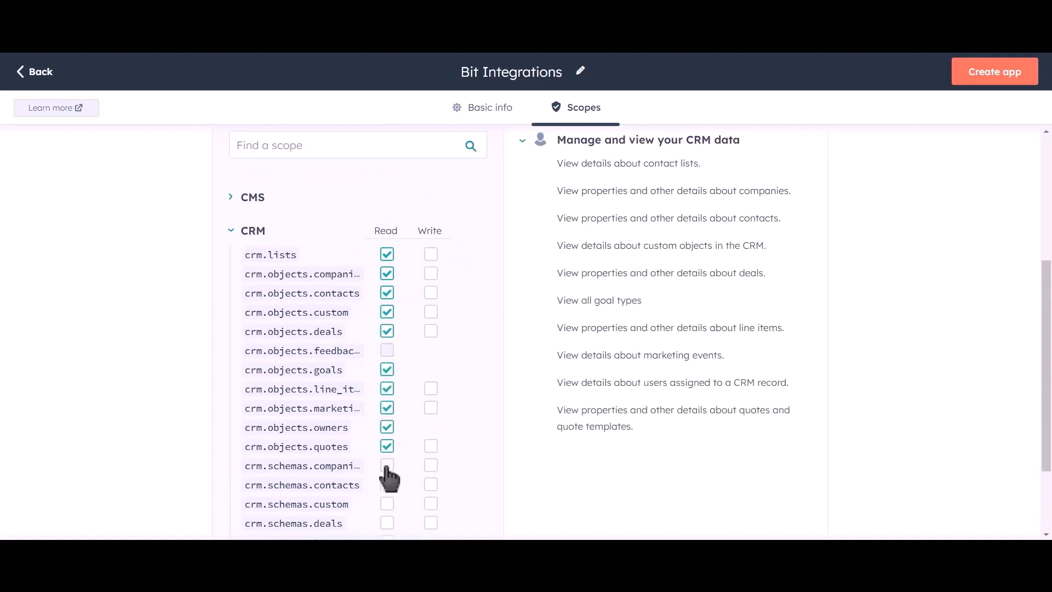
left_click(386, 465)
left_click(387, 485)
left_click(387, 503)
left_click(387, 523)
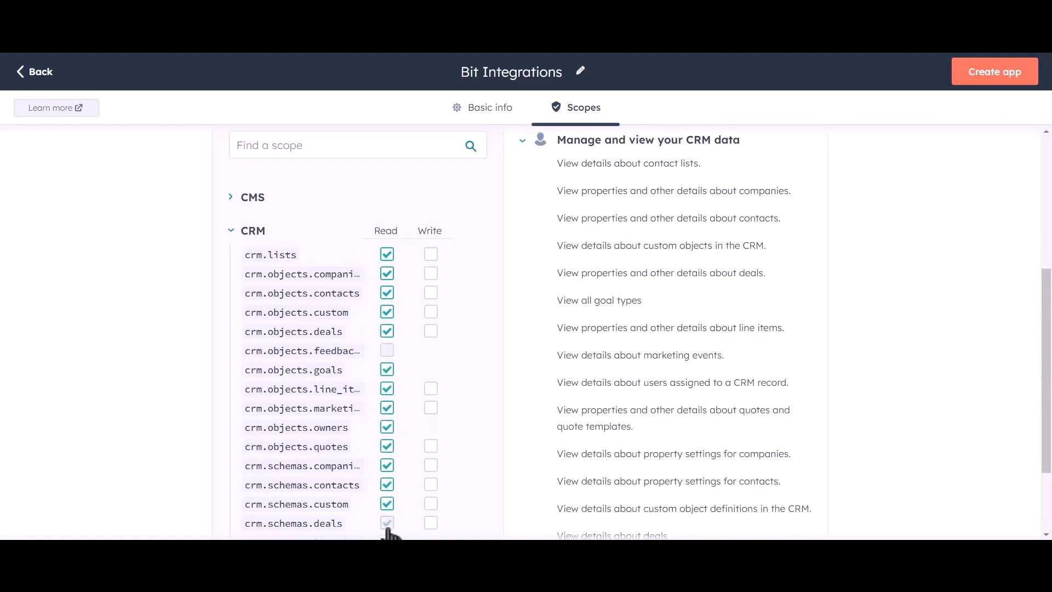
Step: Grant Write access to all CRM scopes that offer it, from crm.lists through crm.schemas.deals
left_click(430, 254)
left_click(431, 274)
left_click(430, 293)
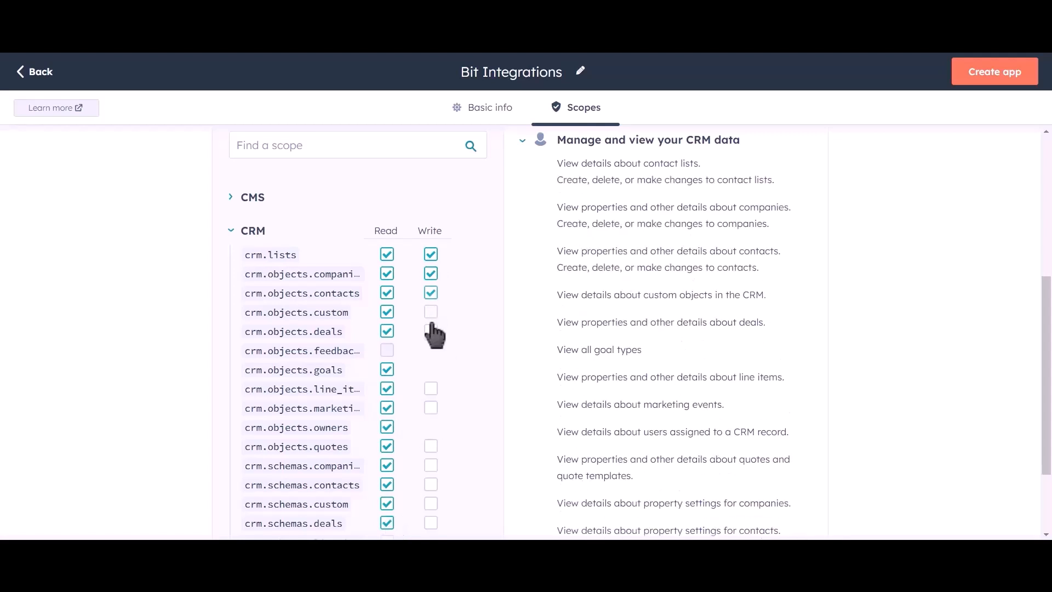
left_click(431, 311)
left_click(431, 330)
left_click(431, 388)
left_click(430, 408)
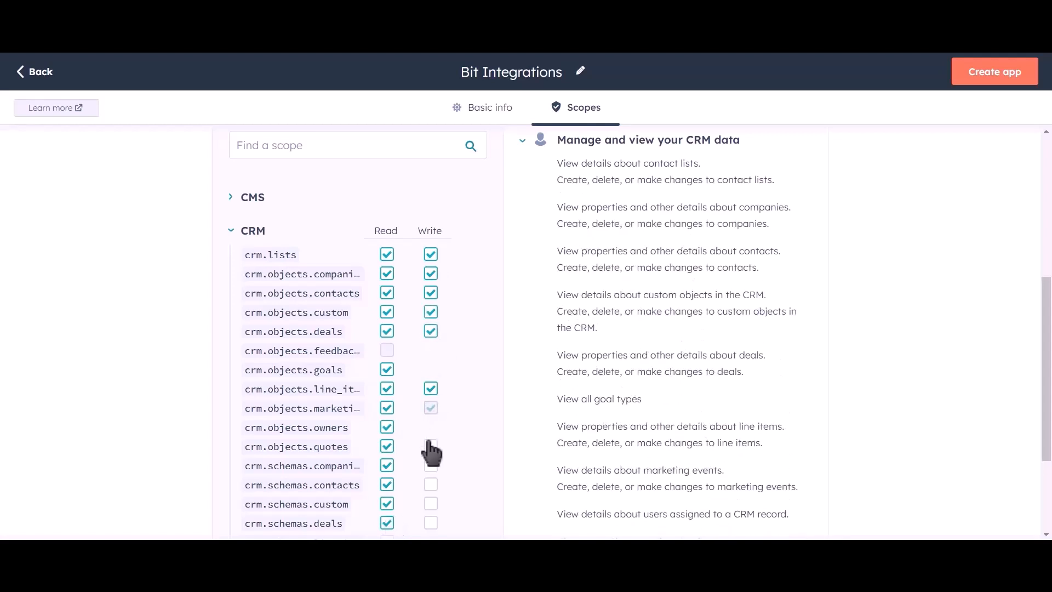
left_click(431, 446)
left_click(431, 465)
left_click(430, 504)
left_click(430, 523)
Step: Grant Read access to crm.schemas.line_items and crm.schemas.quotes
scroll(459, 345, "down", 2)
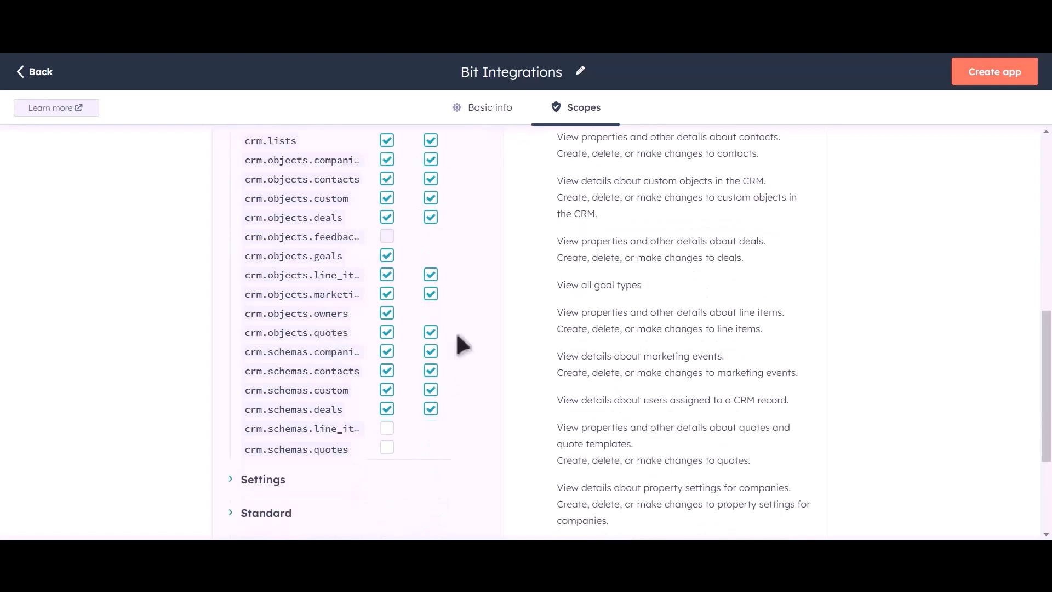
left_click(387, 428)
left_click(386, 448)
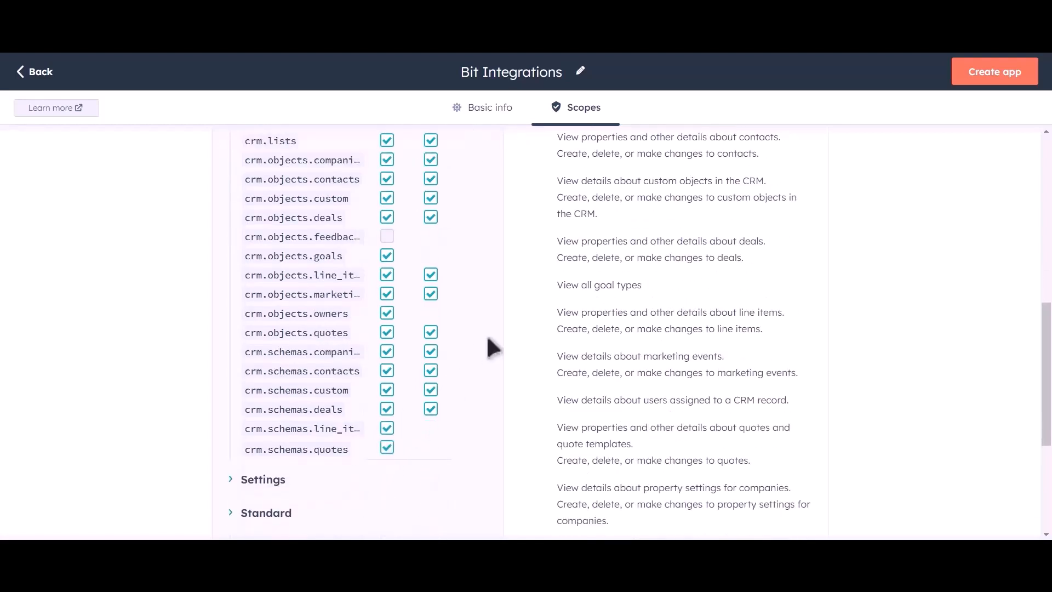
Step: Create the private app and continue past the token warning
scroll(485, 333, "up", 6)
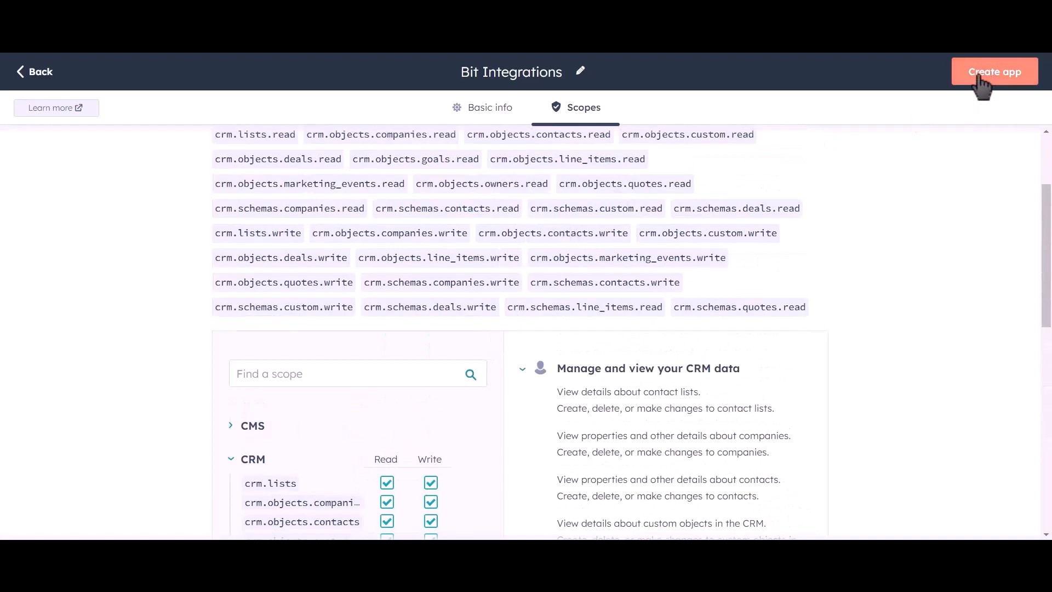
left_click(996, 84)
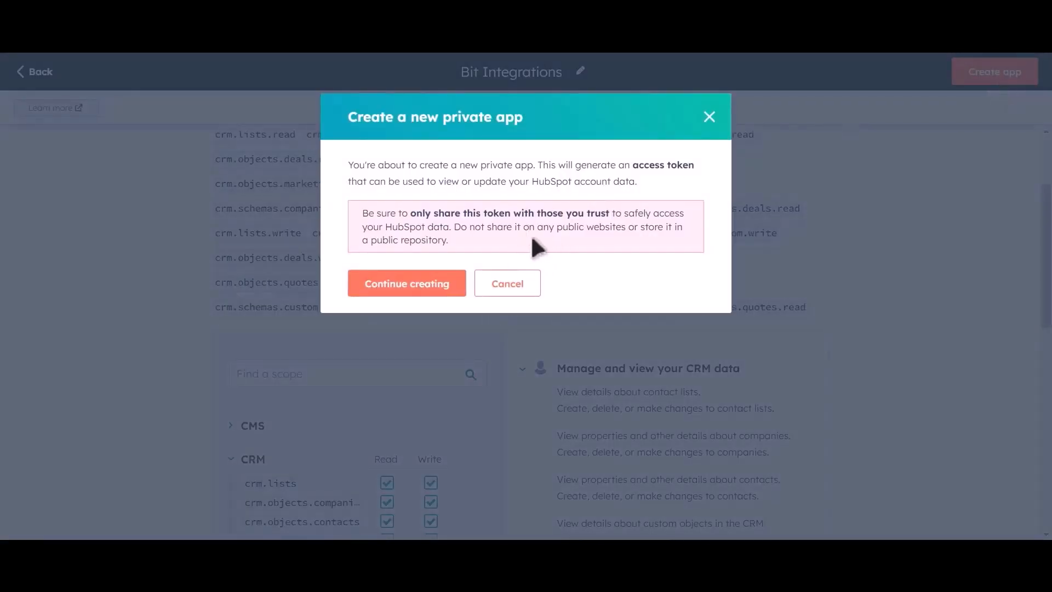
left_click(429, 297)
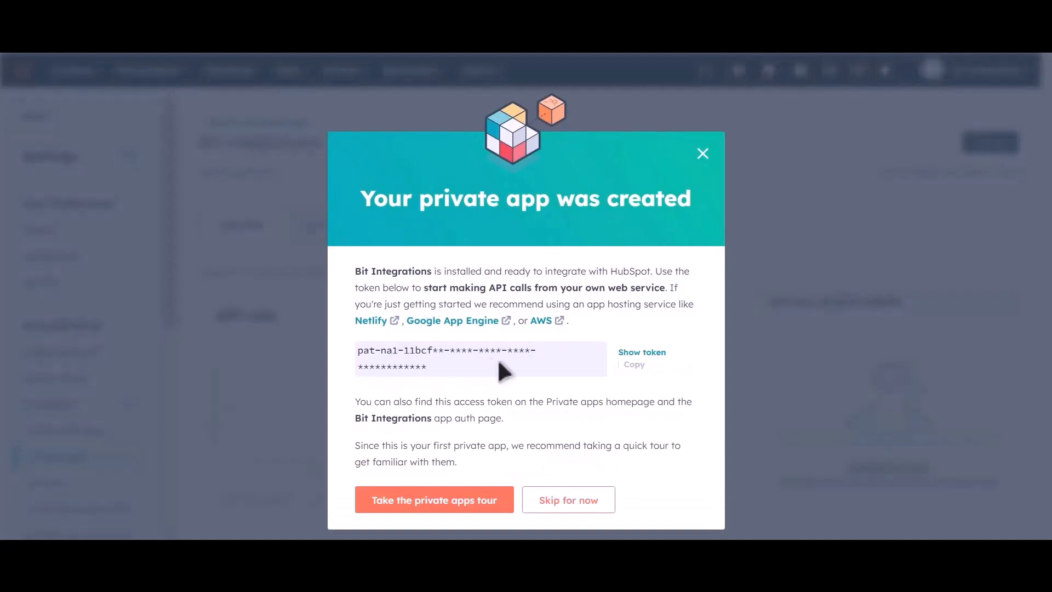
Step: Reveal the new app's access token and copy it
left_click(641, 353)
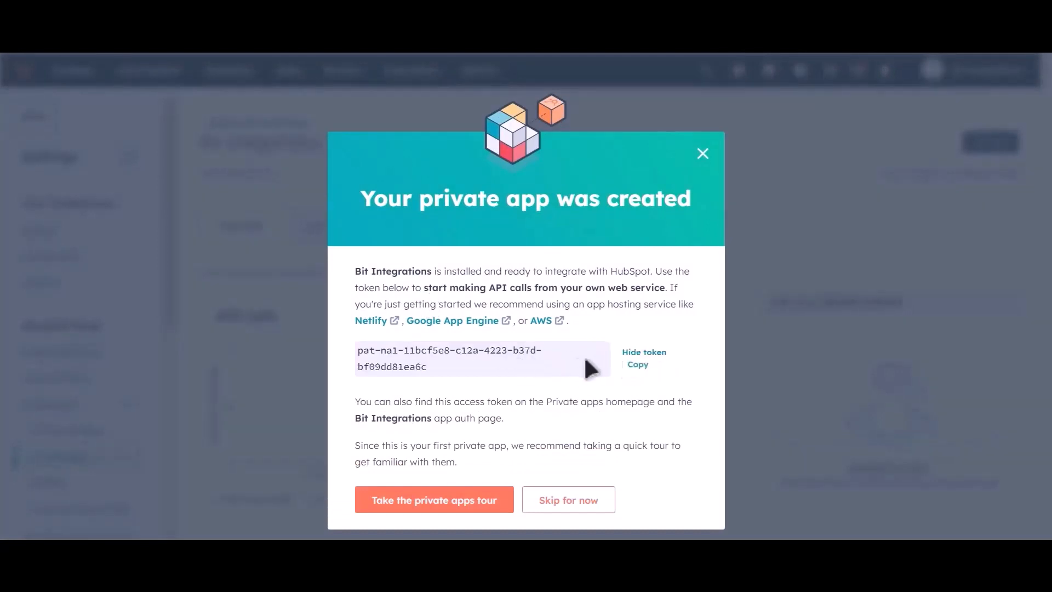
left_click(636, 366)
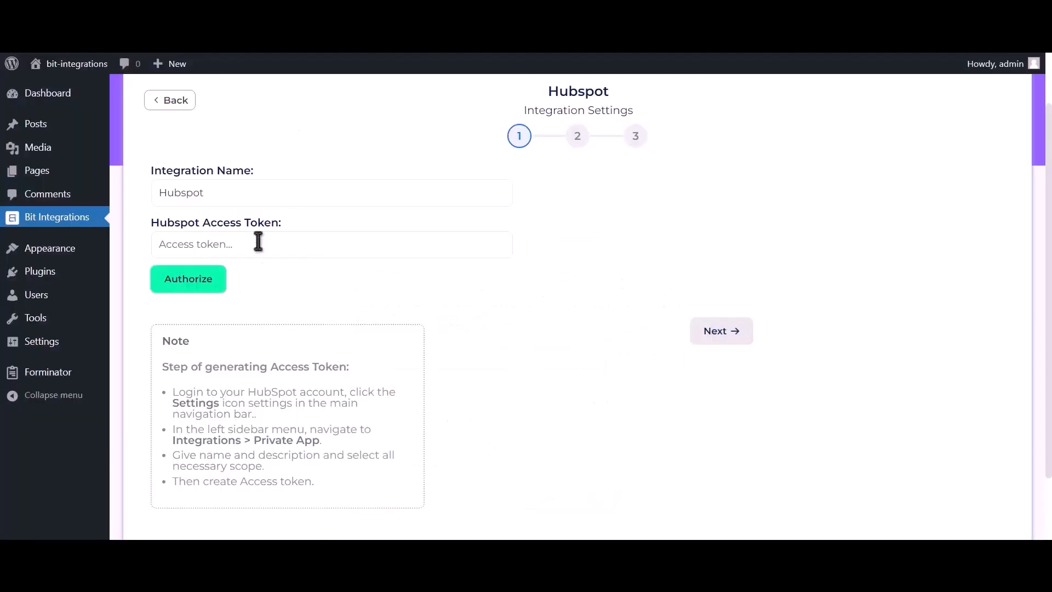
Step: Paste the copied access token into the Hubspot Access Token field of the integration
left_click(286, 246)
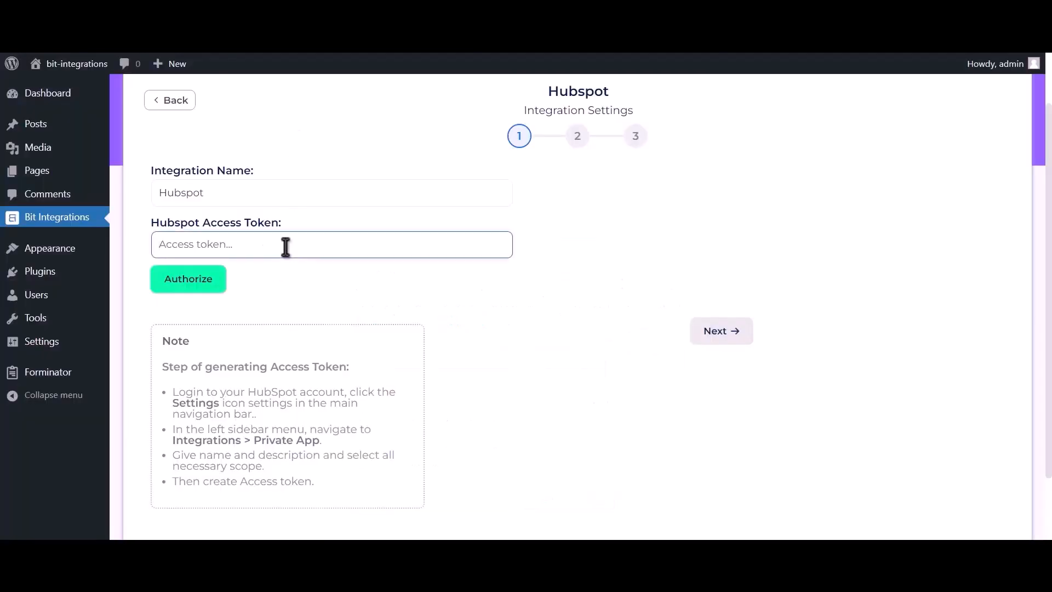
key("ctrl+v")
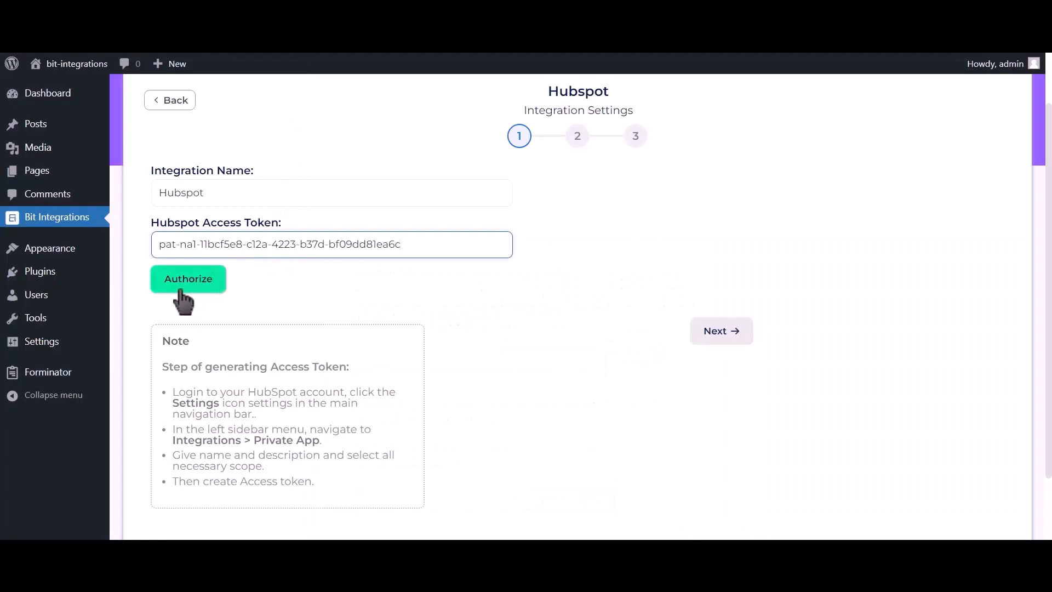
Step: Authorize the HubSpot access token and continue to the action settings
left_click(205, 287)
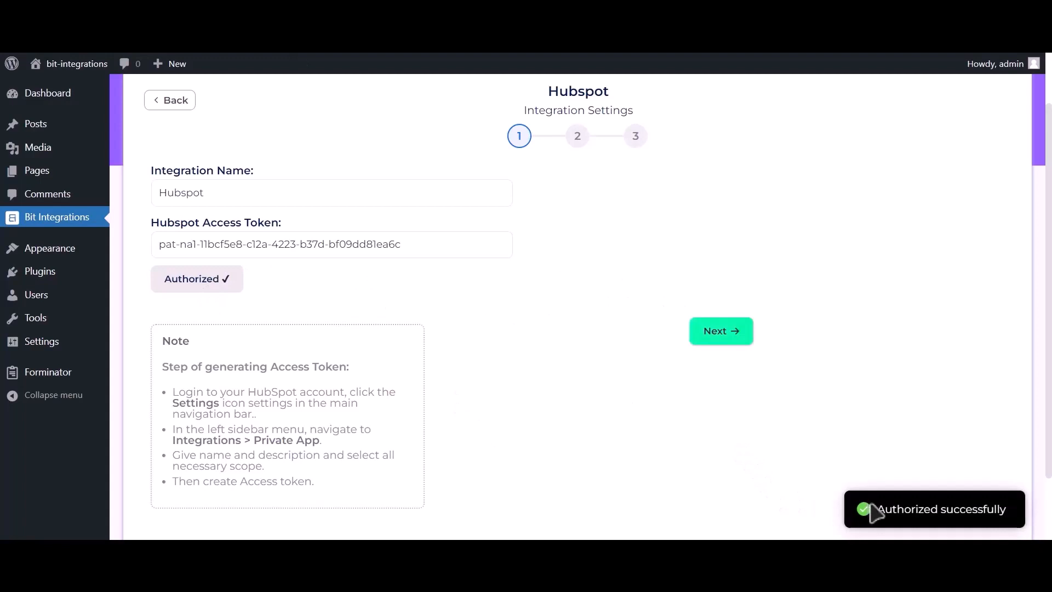
left_click_drag(871, 509, 1020, 523)
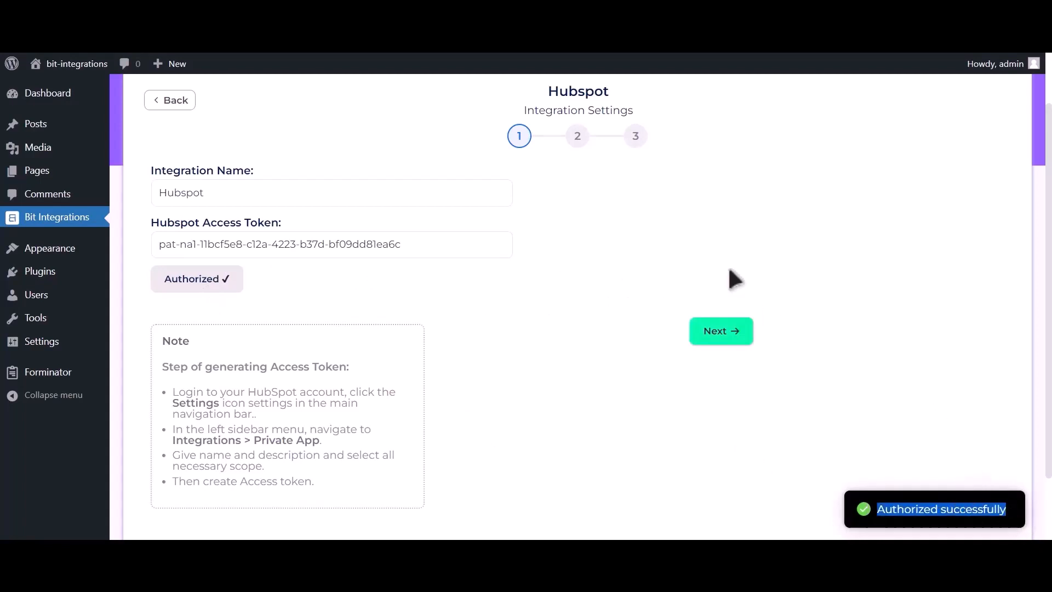
left_click(733, 340)
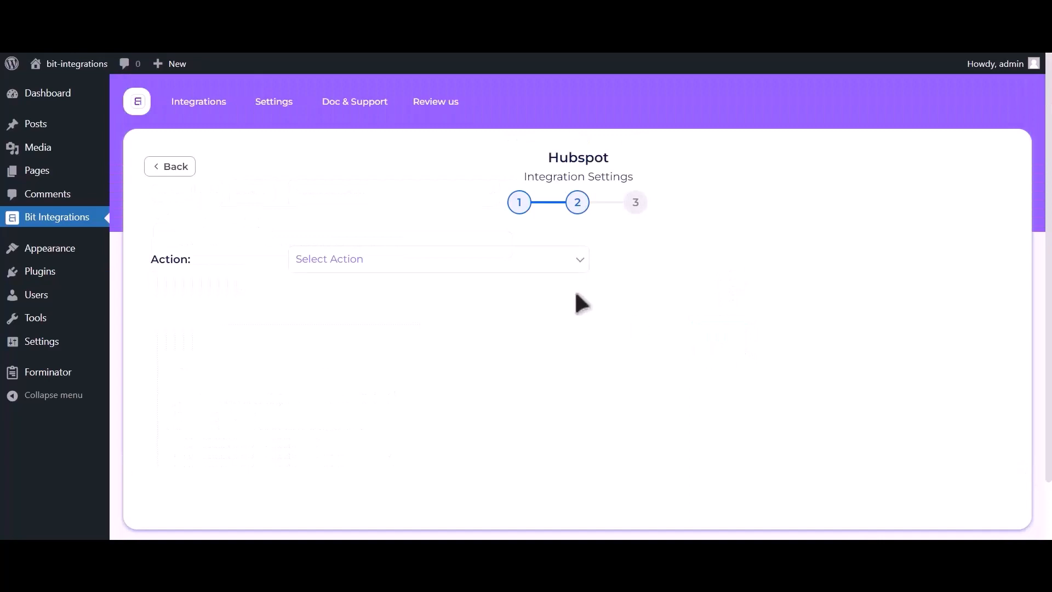
Step: Set the action to Create Contact and map the form field Email Address-1 to HubSpot's Email
left_click(531, 267)
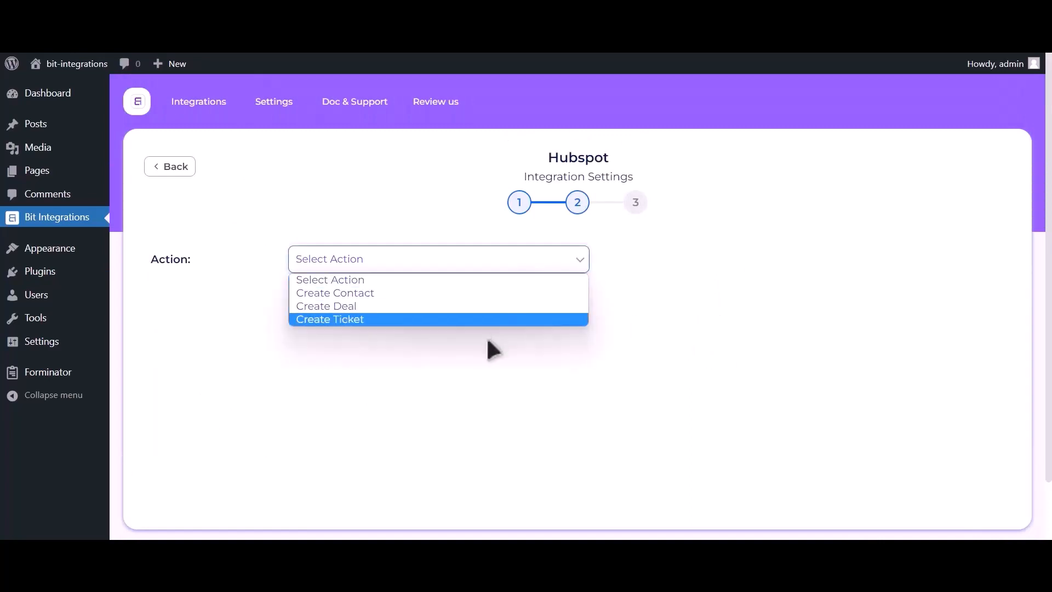
left_click(492, 288)
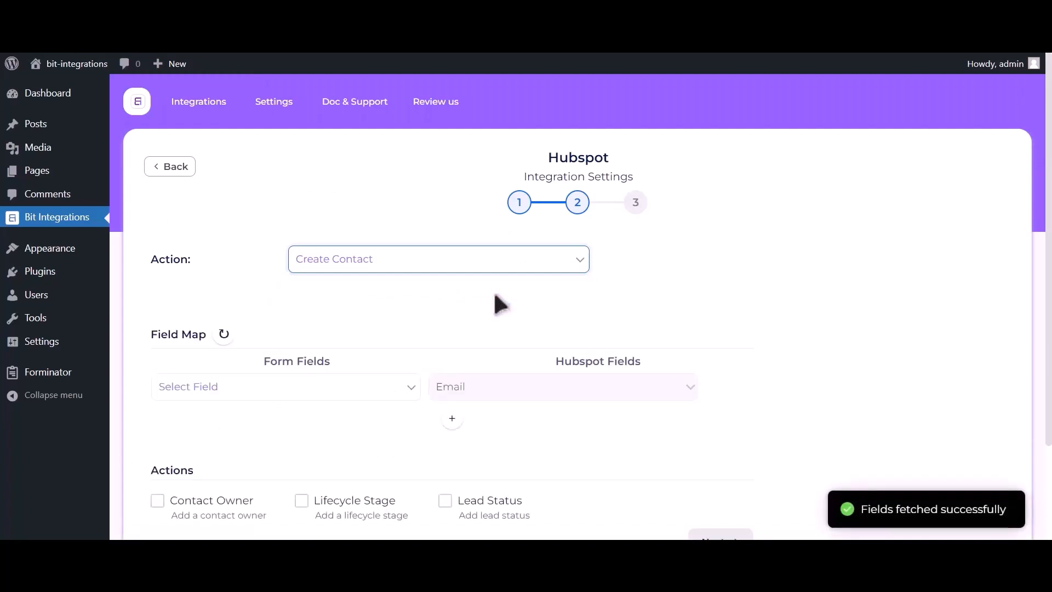
left_click(227, 390)
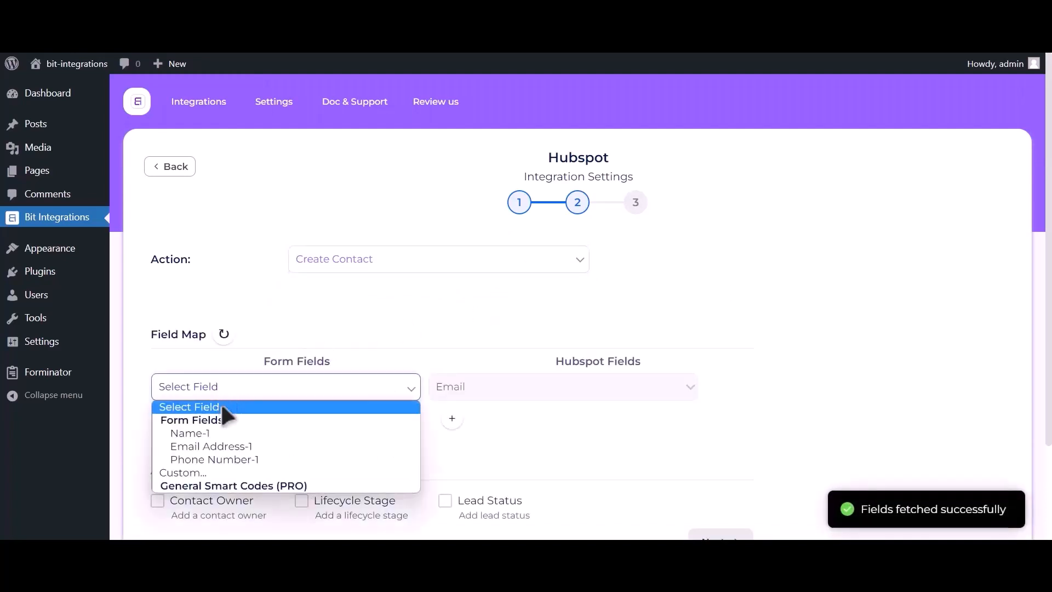
left_click(221, 445)
Step: Add a second field-map row mapping Name-1 to HubSpot's First Name
left_click(452, 421)
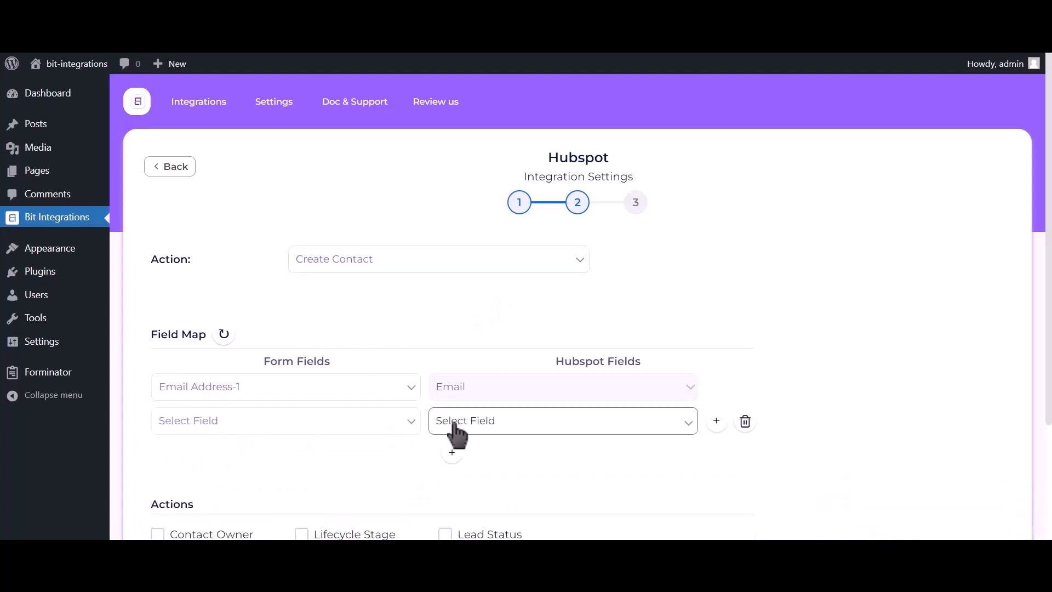
left_click(277, 430)
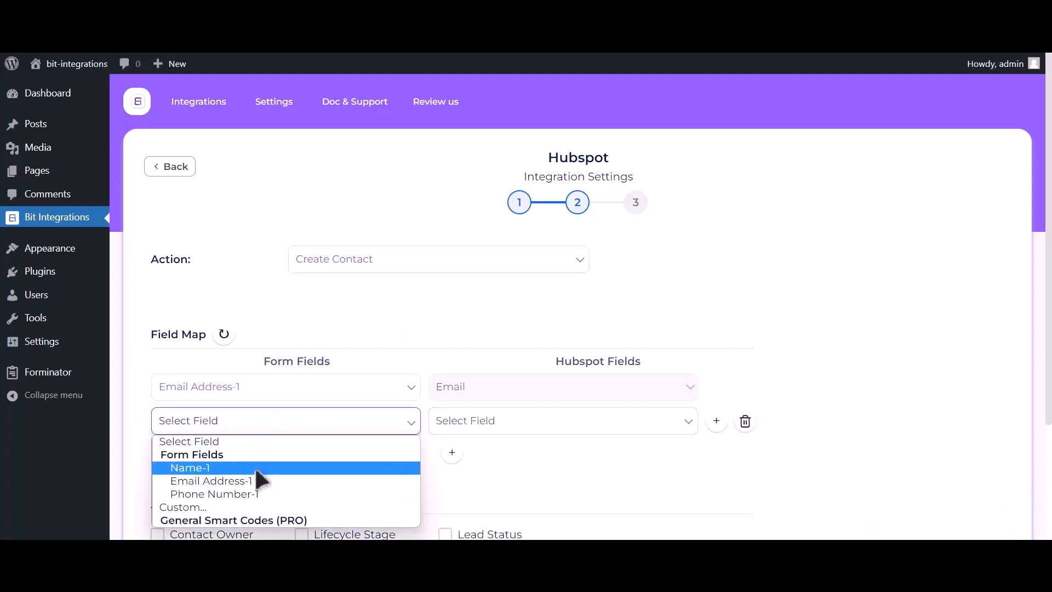
left_click(254, 467)
left_click(548, 427)
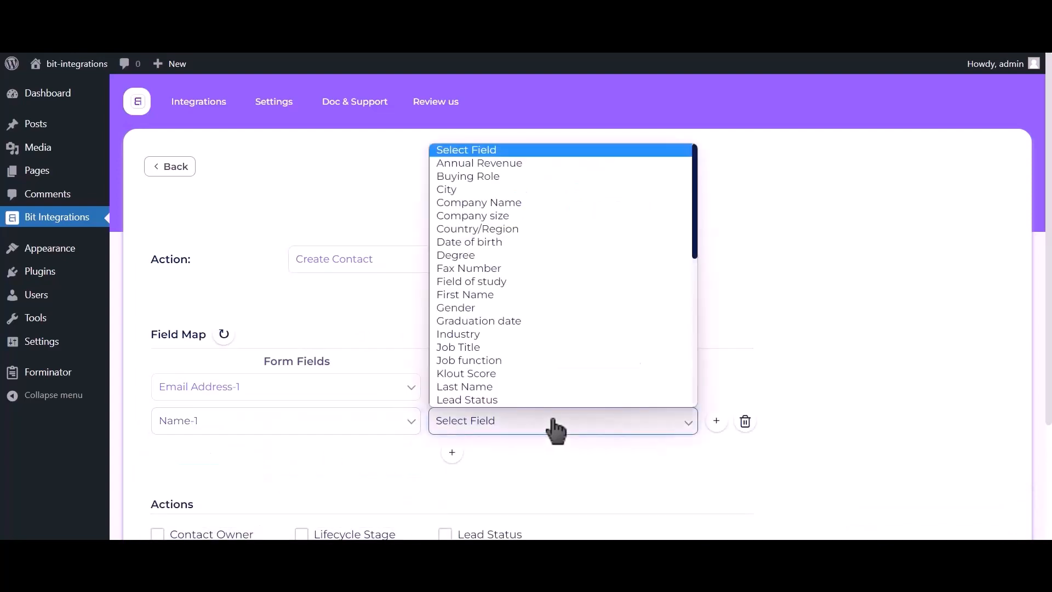
left_click(483, 294)
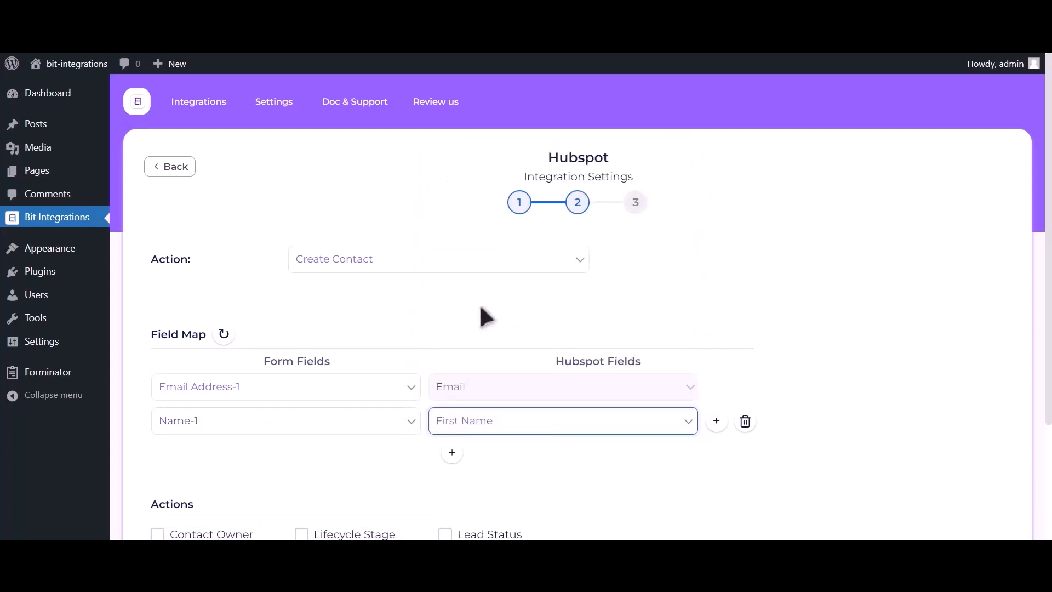
Step: Add a third field-map row mapping Phone Number-1 to HubSpot's Phone Number
left_click(452, 456)
left_click(277, 458)
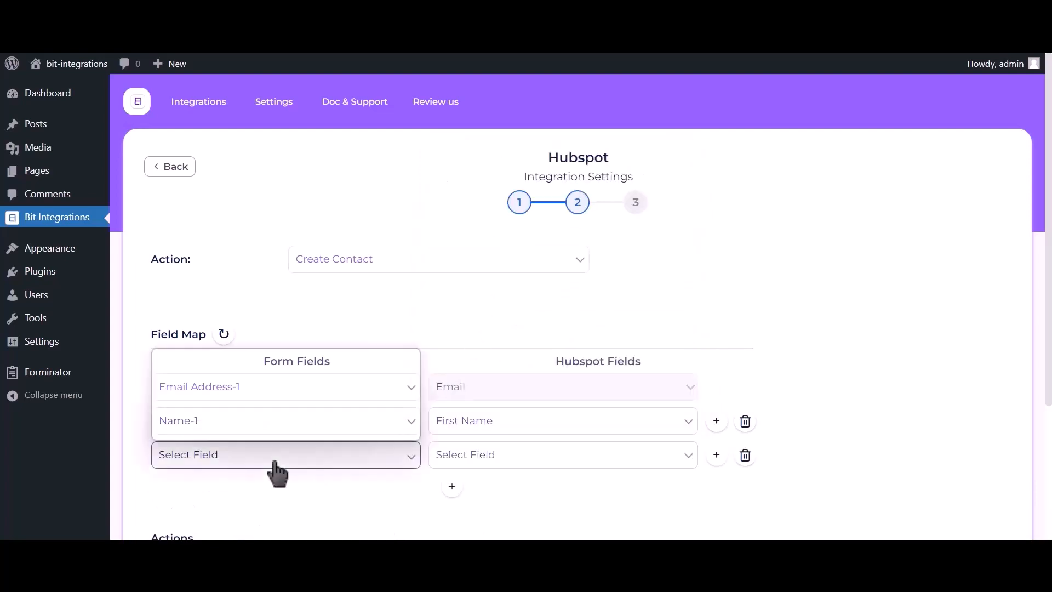
left_click(257, 408)
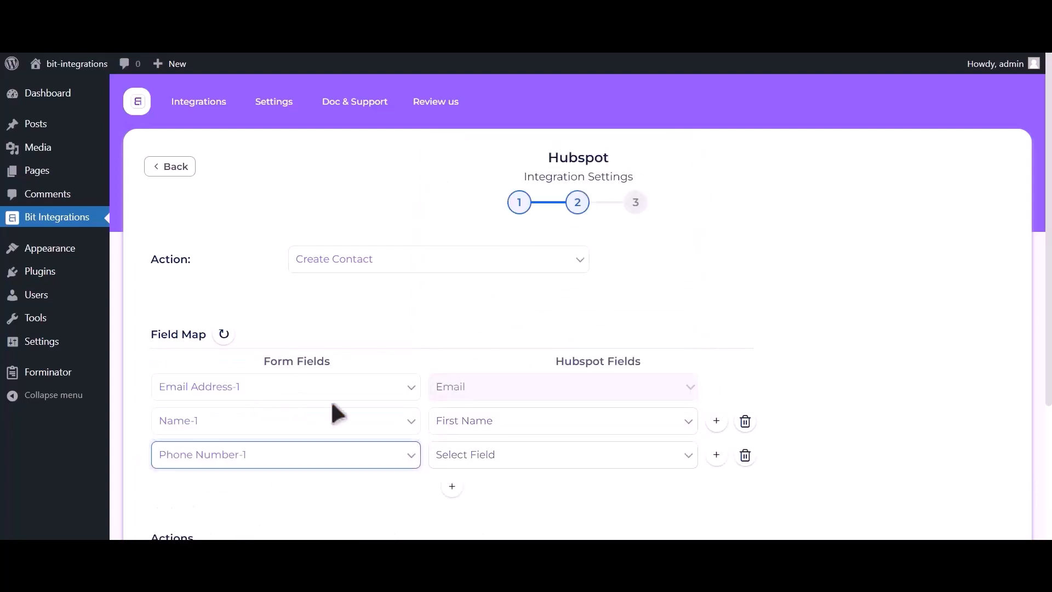
left_click(505, 466)
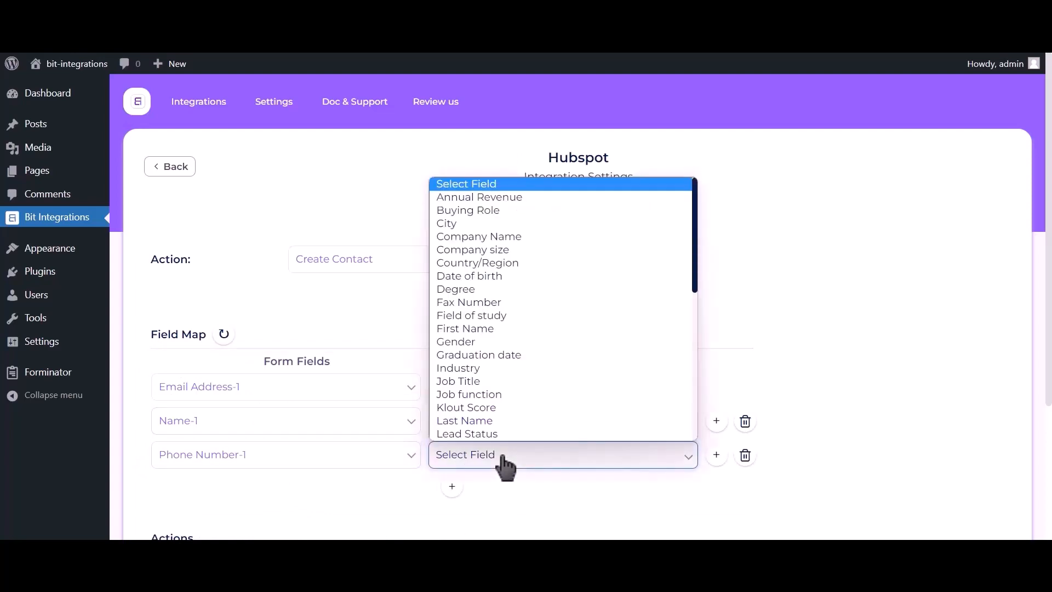
key("p")
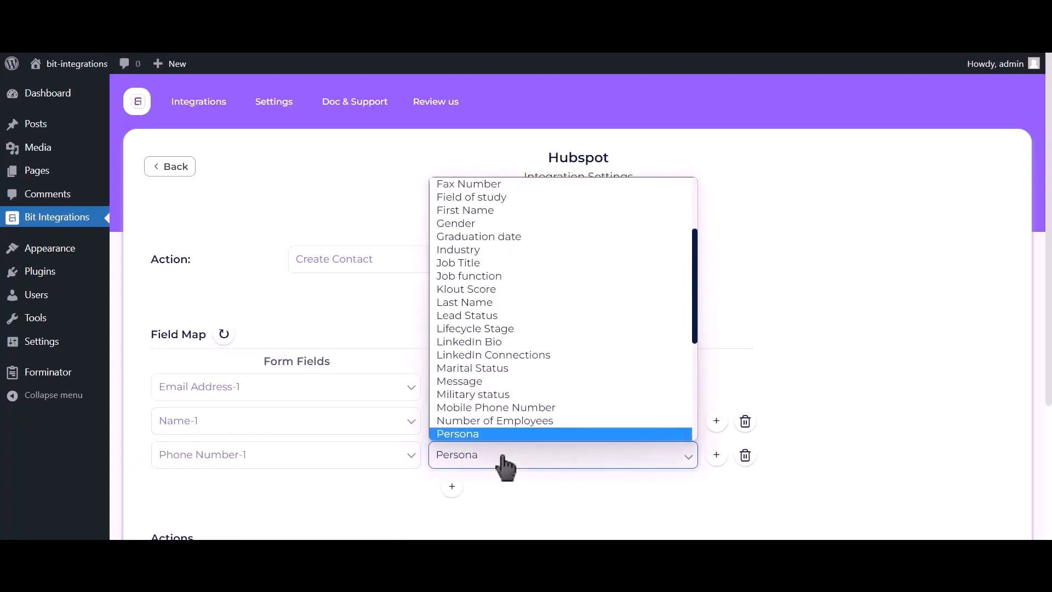
key("h")
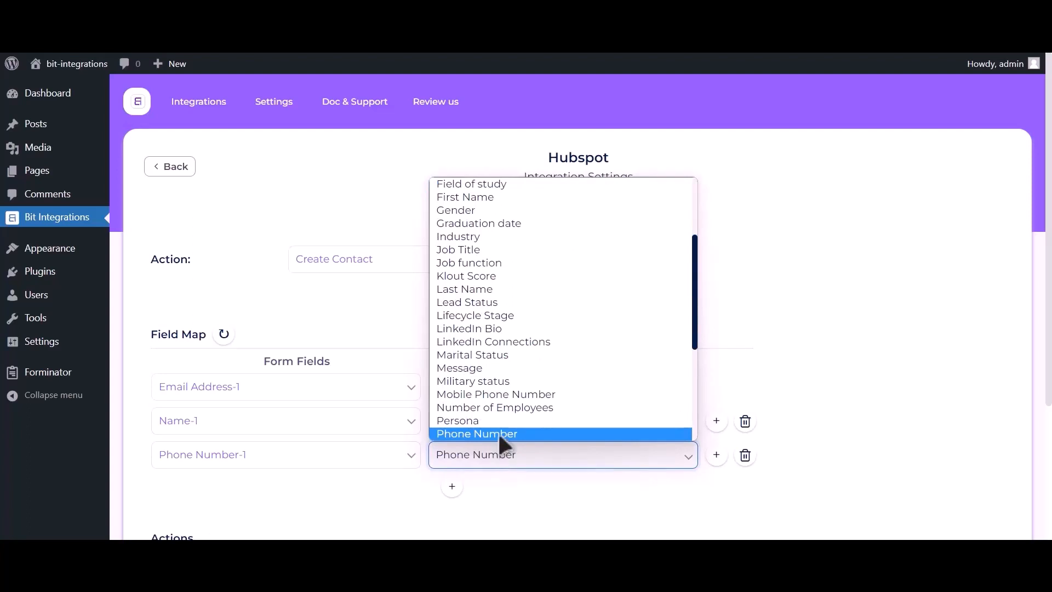
left_click(498, 432)
Step: Continue past the field map and finish and save the integration
scroll(843, 189, "down", 3)
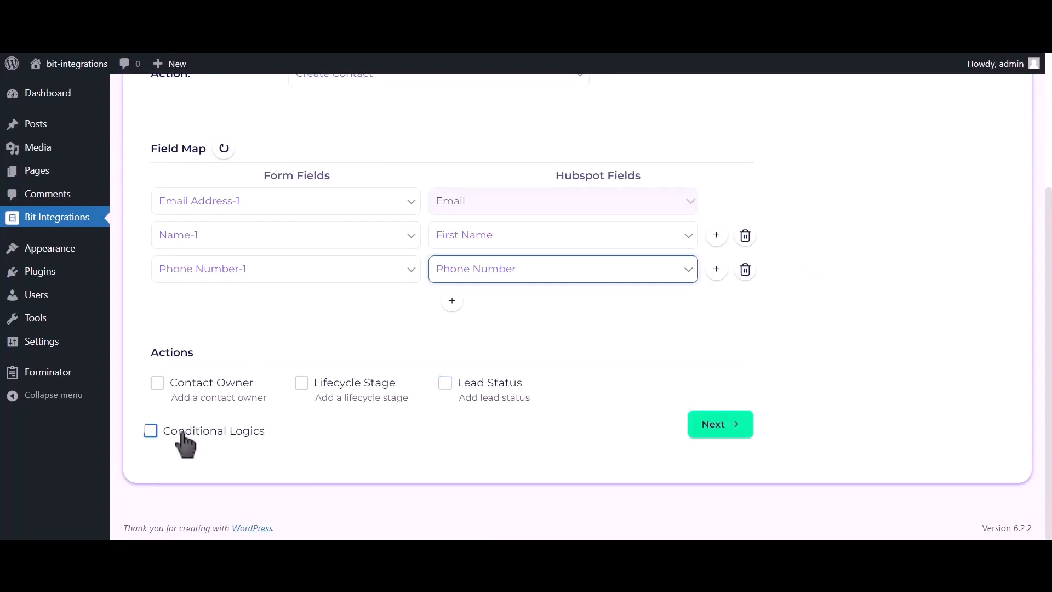
left_click(724, 429)
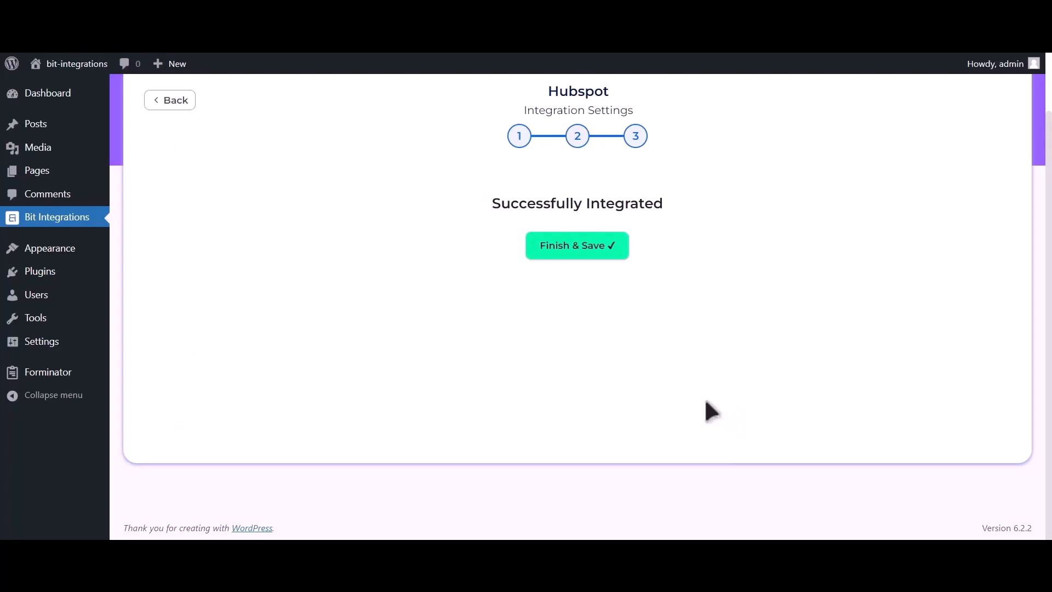
left_click(591, 247)
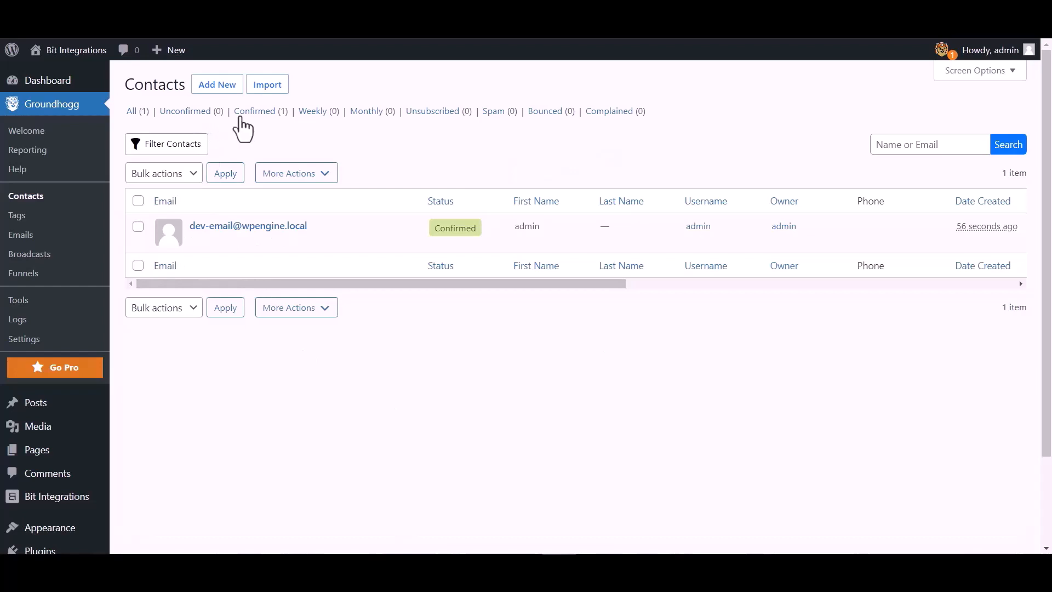
Step: Create a new Groundhogg contact with first name Bit Integrations, the contact's e-mail address and mobile phone number
left_click(222, 86)
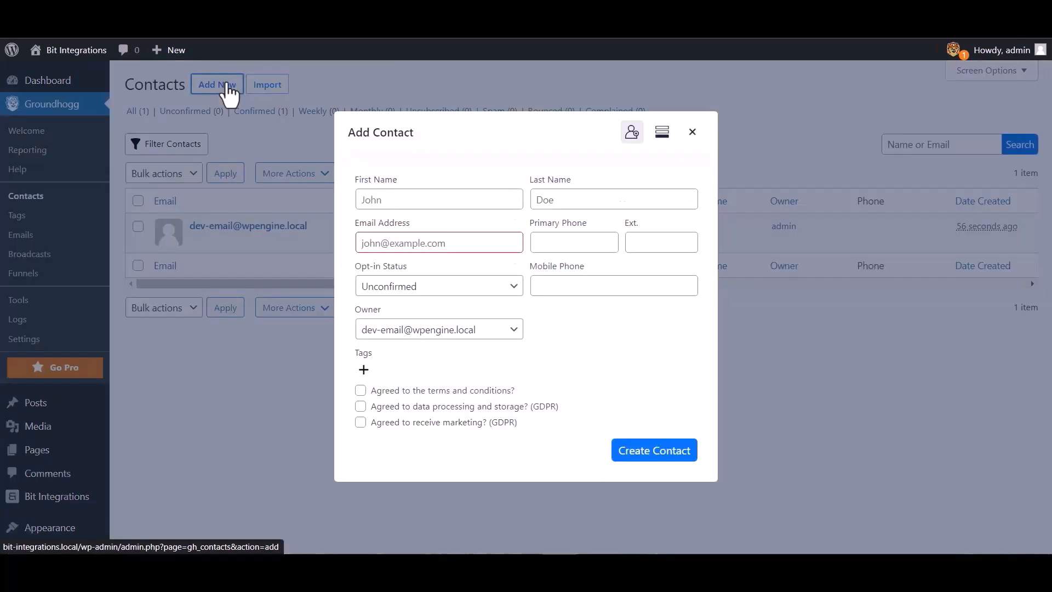
left_click(401, 199)
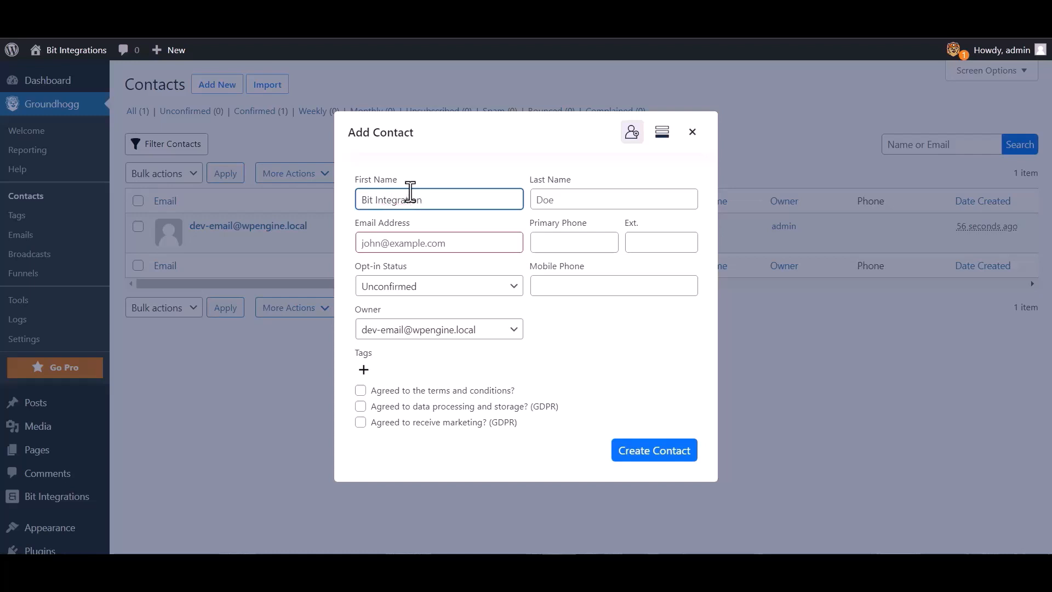
left_click(447, 243)
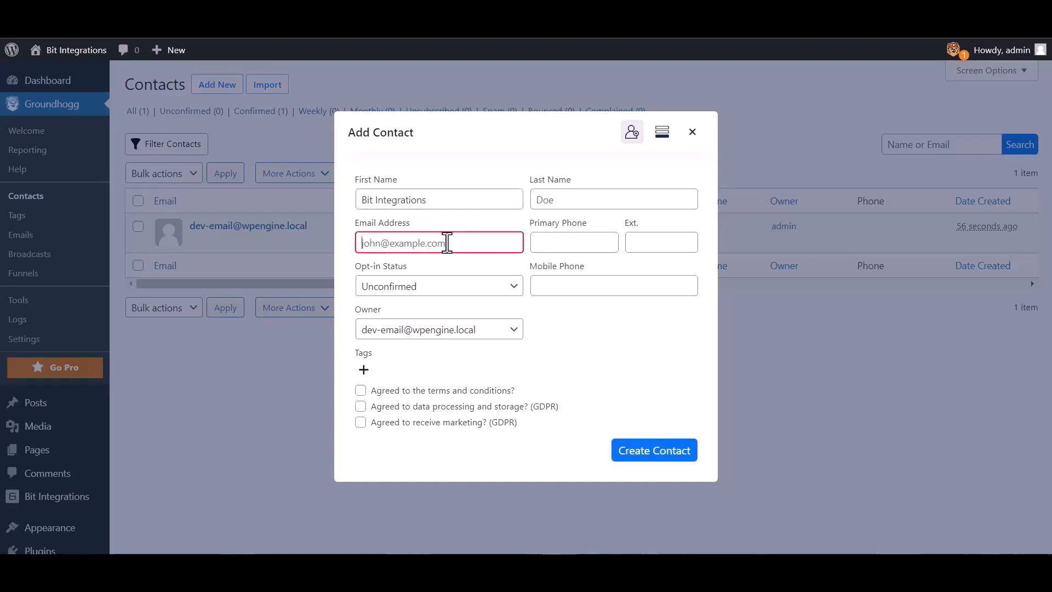
left_click(570, 282)
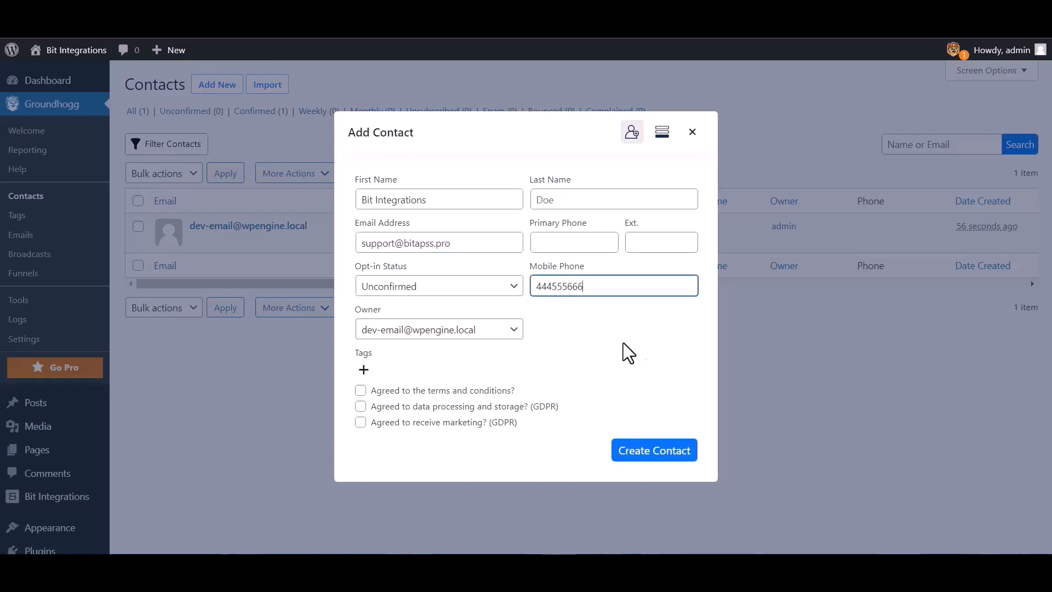
left_click(637, 464)
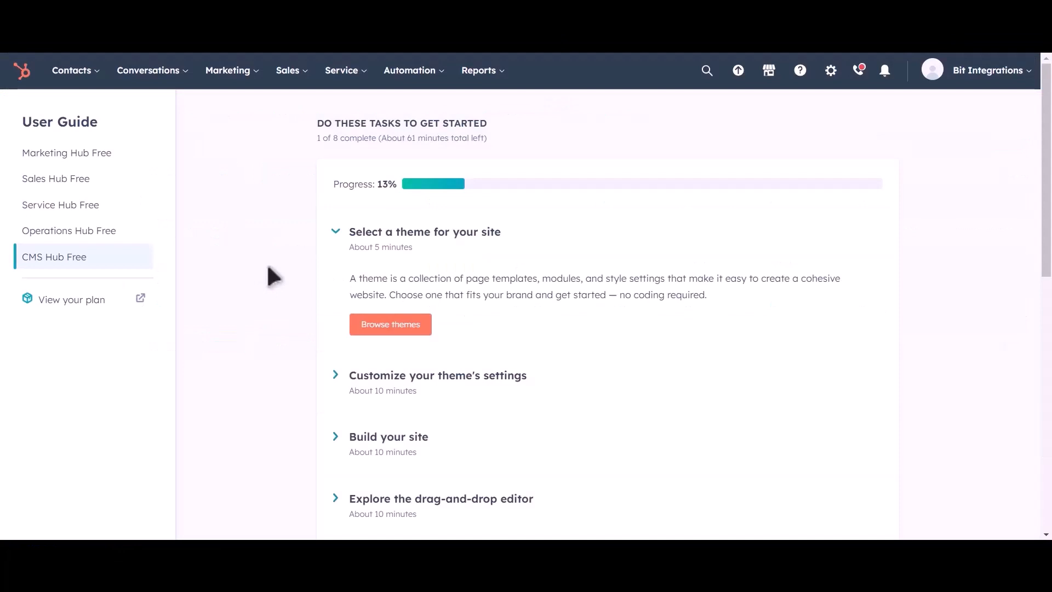
Step: In HubSpot, open the Contacts list and preview the Bit Integrations contact
mouse_move(87, 77)
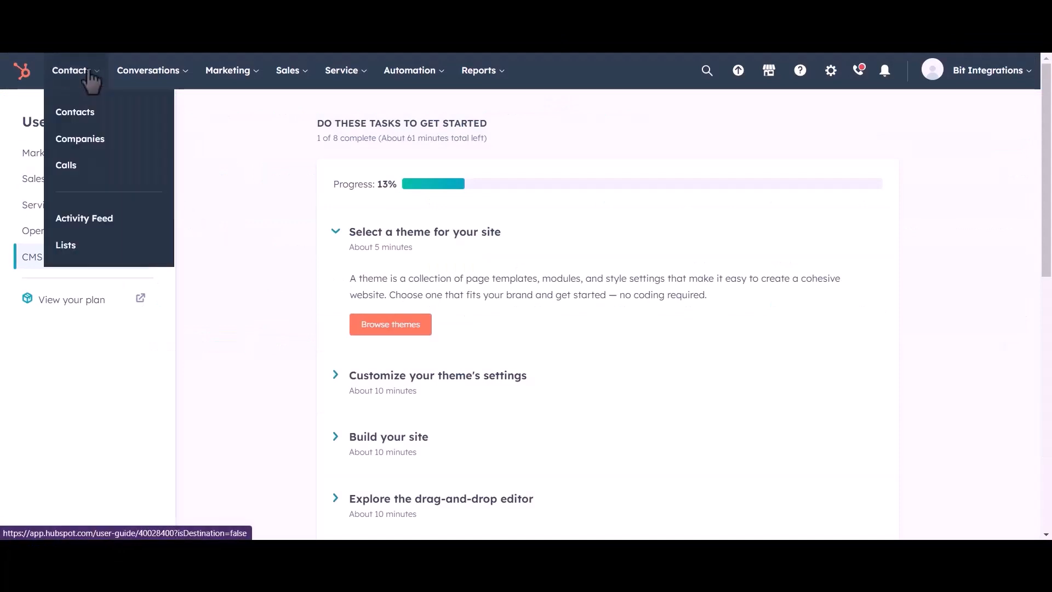
left_click(85, 116)
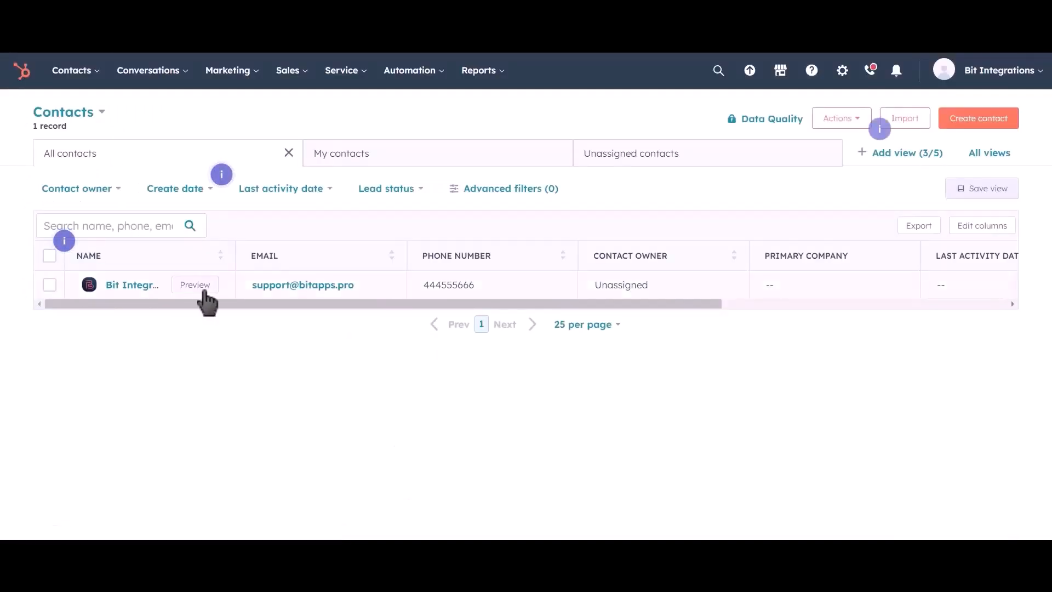
left_click(200, 290)
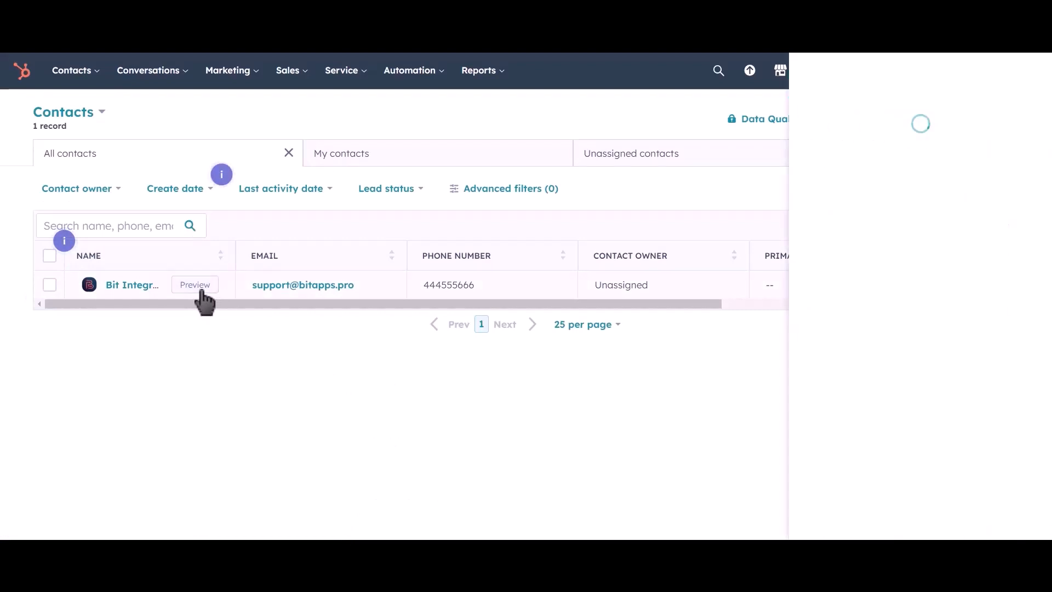